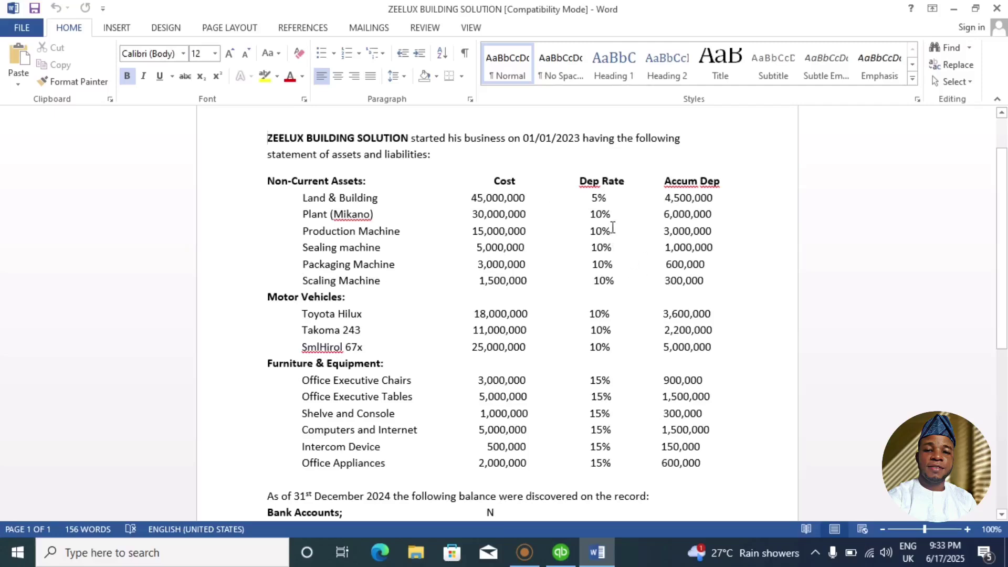
Switch to QuickBooks and create a Fixed Asset account named PLANT & MACHINERY NBV, saving it and continuing with another new account.
left_click(561, 554)
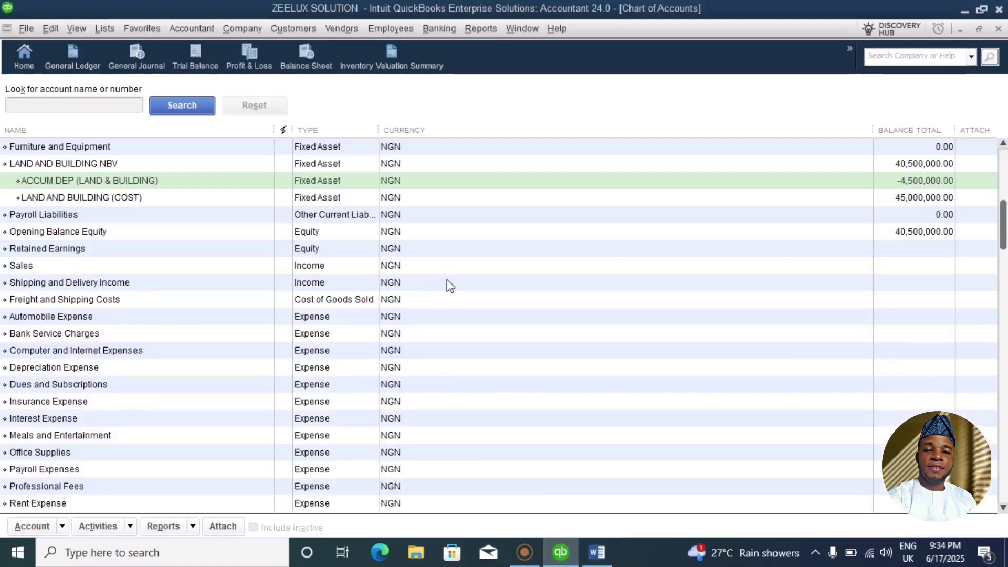
key("ctrl+n")
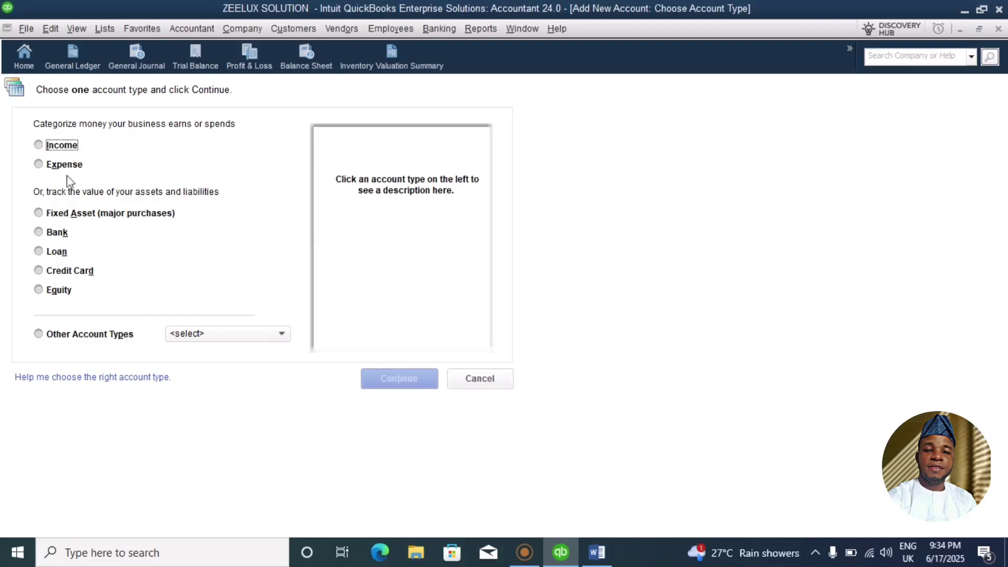
left_click(39, 212)
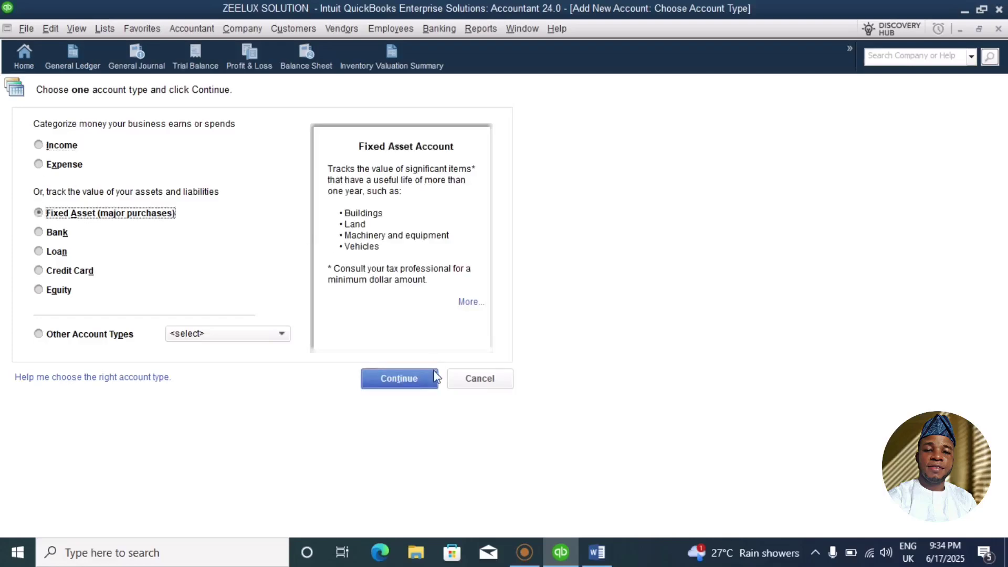
left_click(410, 382)
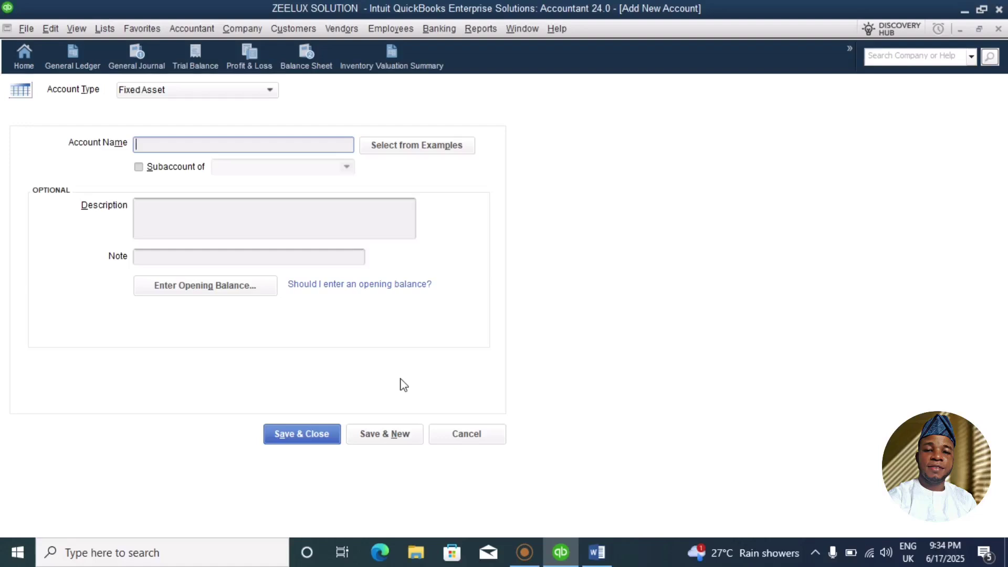
type("PLANT AN")
key("BackSpace")
type("& MACHINERY")
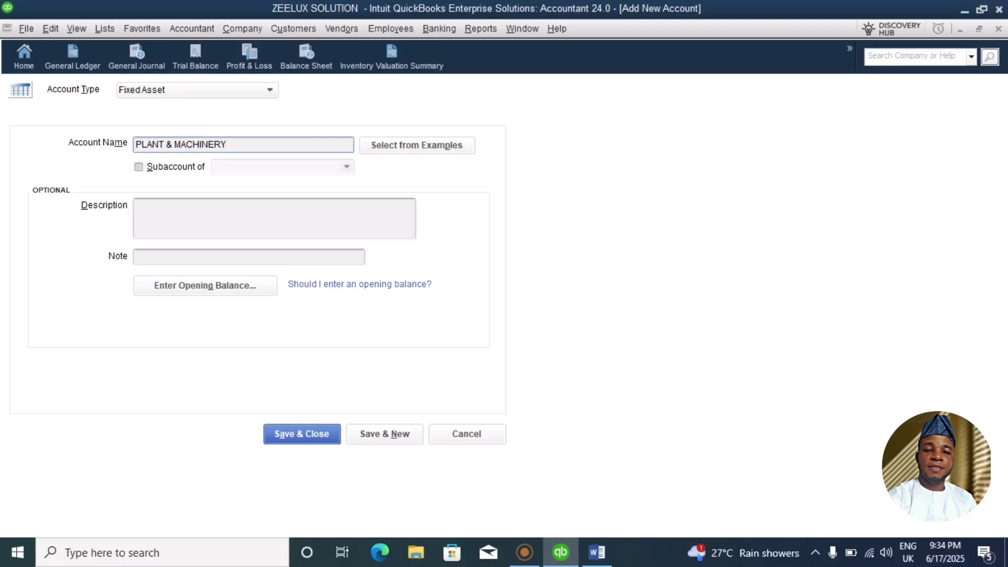
type(" NBV")
left_click(383, 430)
Name the new fixed asset account PLANT (MIKANO) and make it a subaccount of PLANT & MACHINERY NBV.
type("PLANT (MIKANO)")
left_click(138, 168)
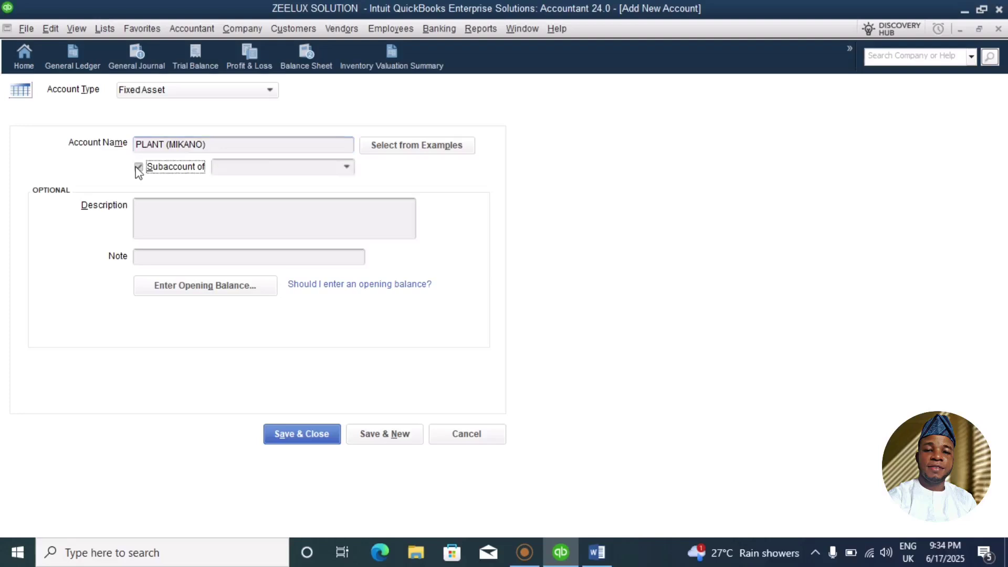
left_click(347, 167)
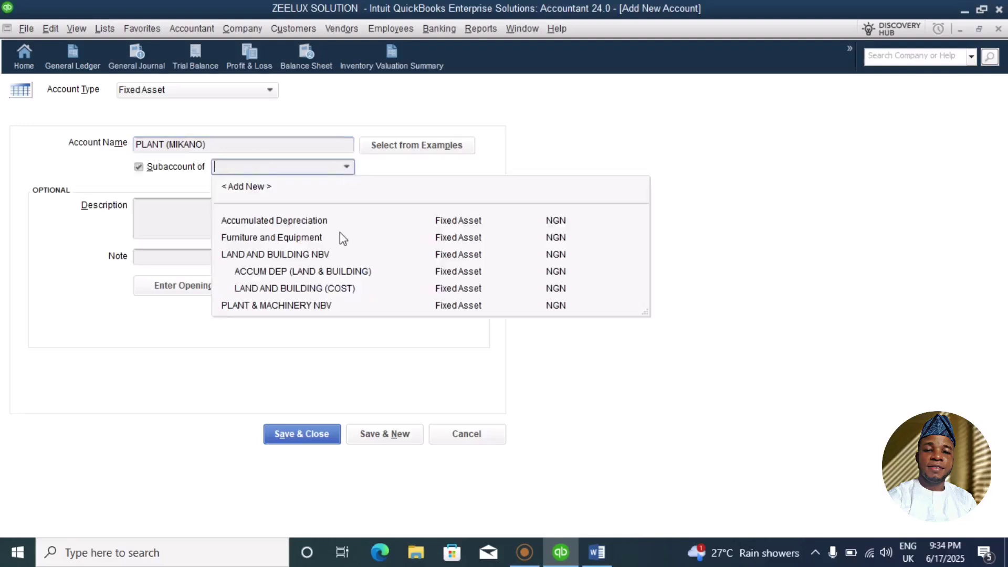
left_click(313, 308)
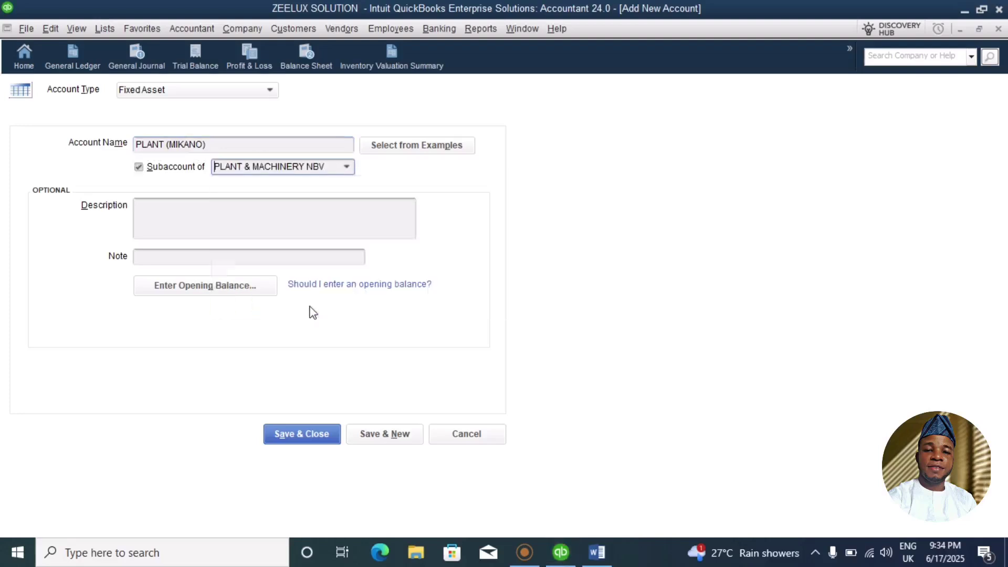
Check the plant's cost in the Word document and enter 30,000,000 as the opening balance of PLANT (MIKANO).
left_click(219, 292)
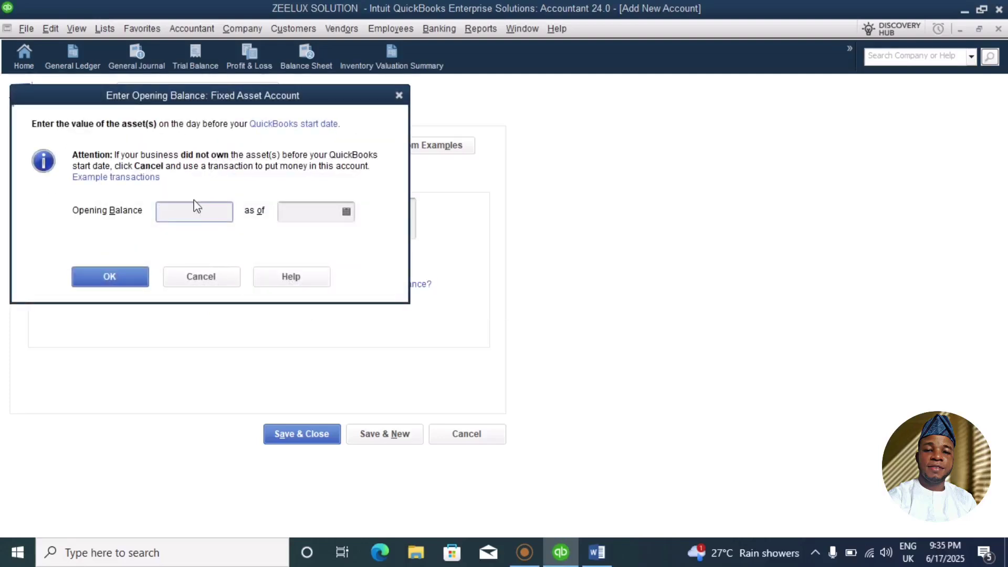
left_click(597, 551)
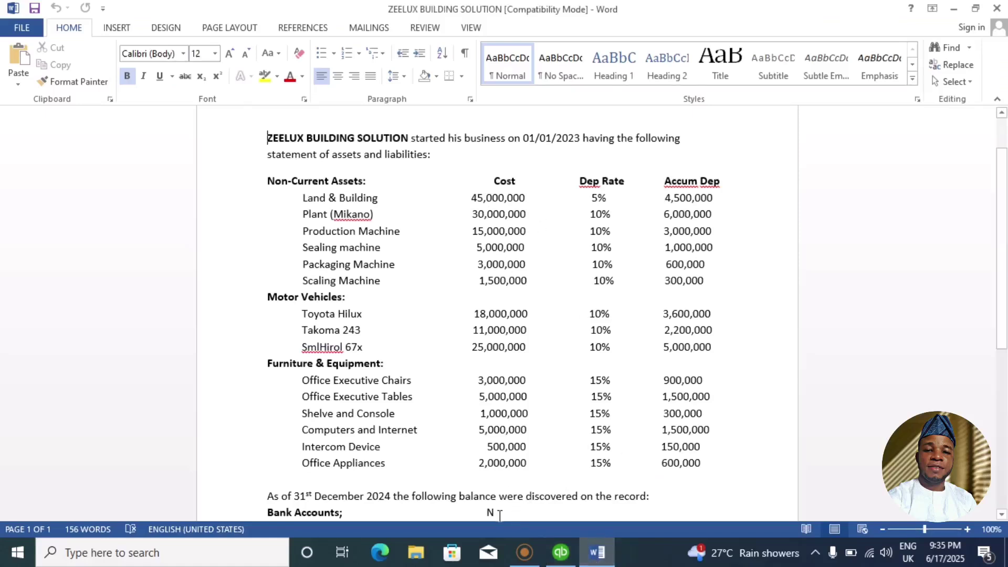
left_click(561, 552)
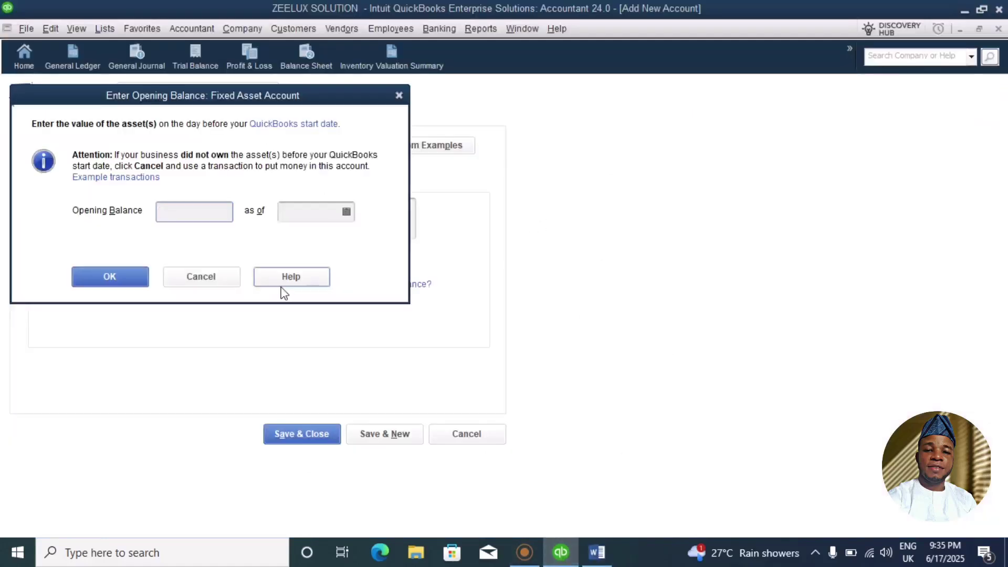
type("30,")
type("000,")
type("0000000")
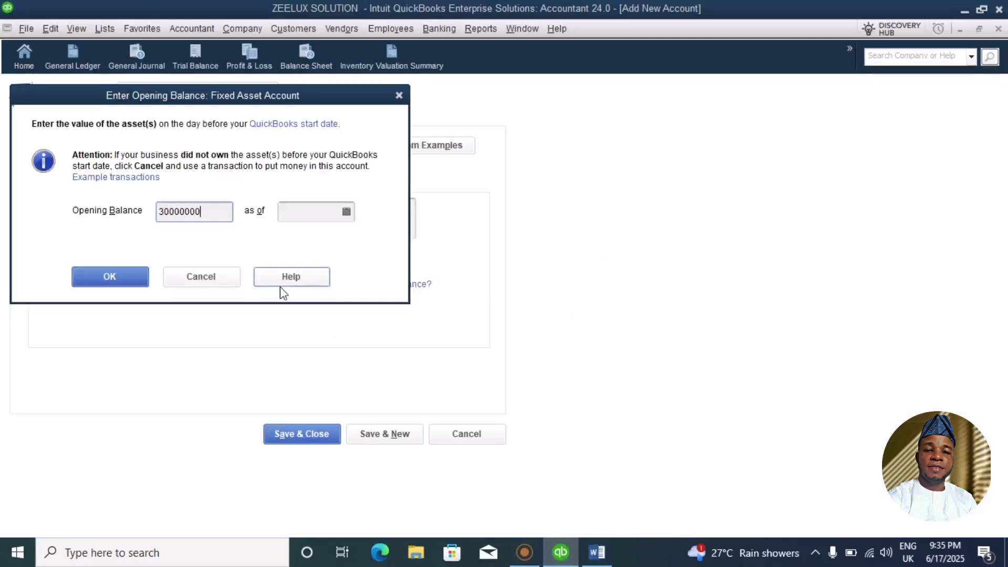
Date the PLANT (MIKANO) opening balance 12/31/2024, then save the account and continue with another new one.
left_click(293, 212)
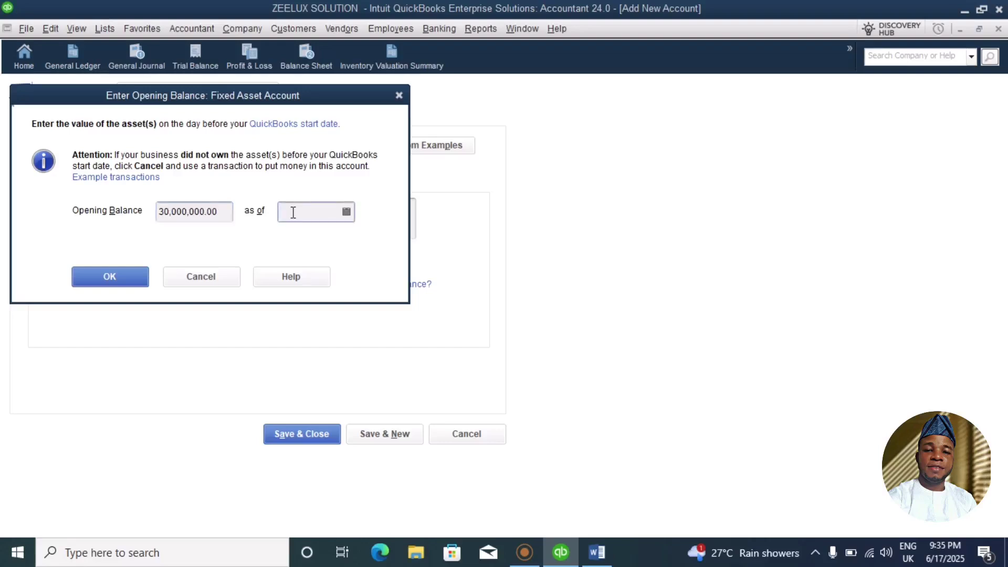
left_click(346, 211)
left_click(295, 239)
left_click(294, 239)
left_click(294, 239)
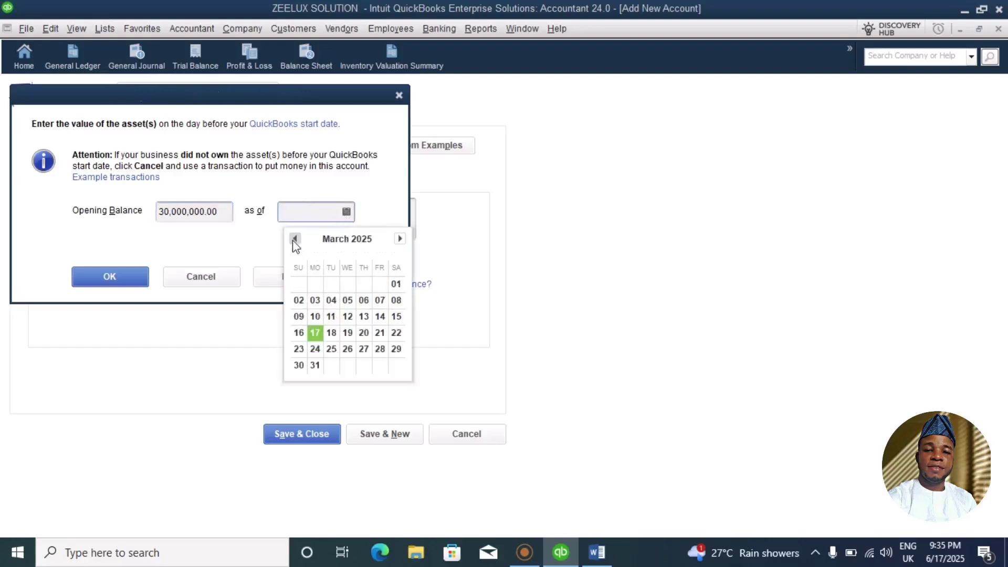
left_click(295, 239)
left_click(294, 238)
left_click(294, 238)
left_click(294, 239)
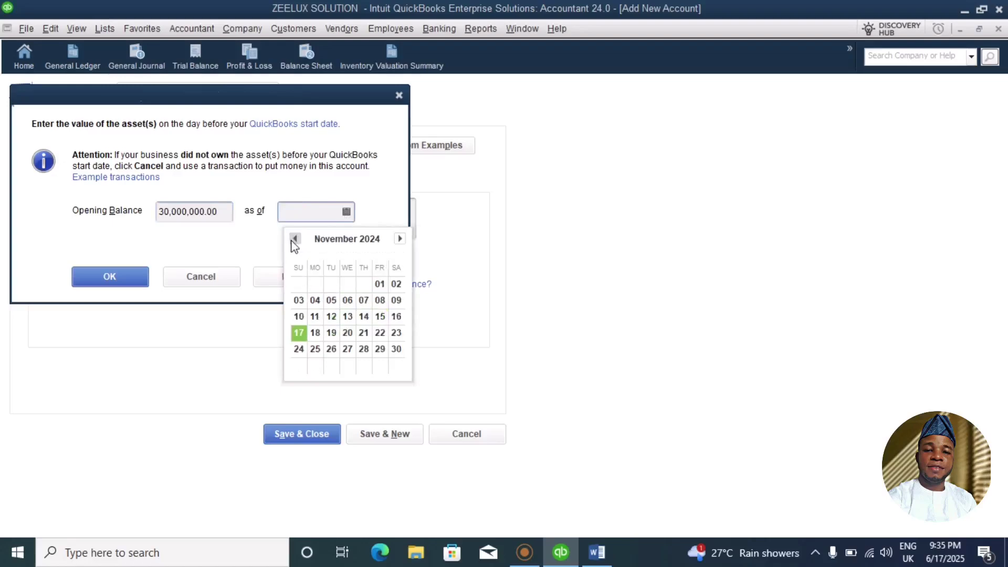
left_click(399, 239)
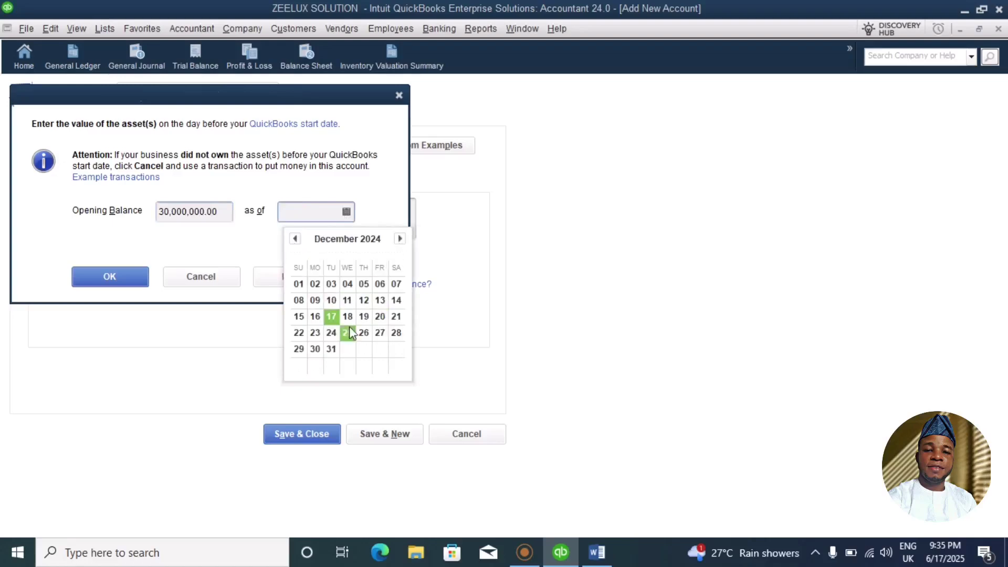
left_click(331, 348)
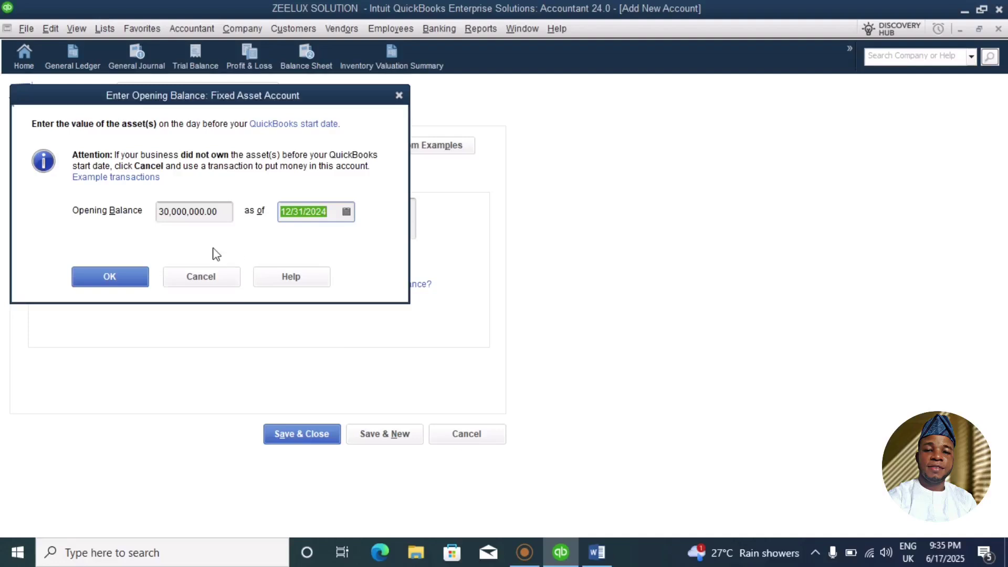
key("Return")
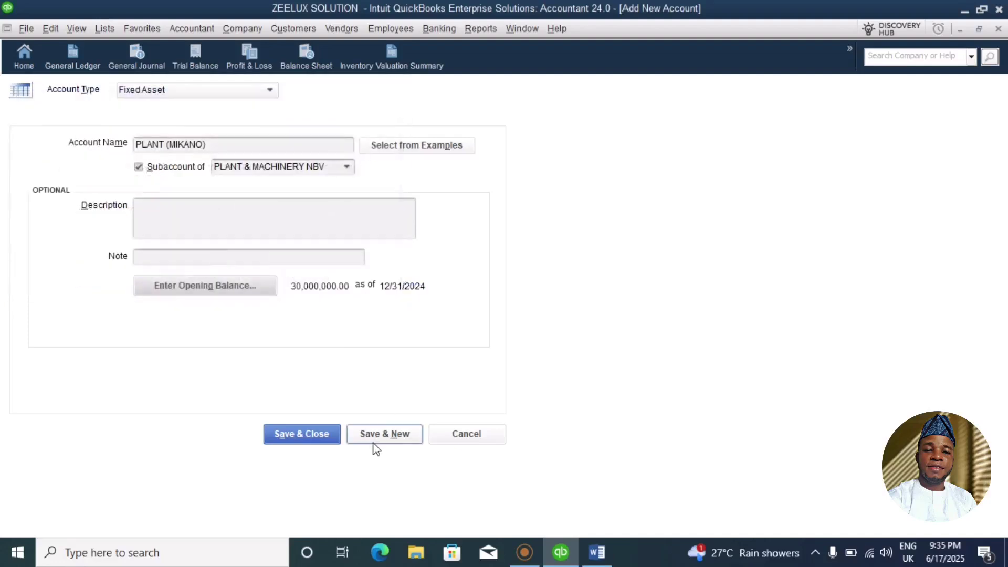
left_click(375, 446)
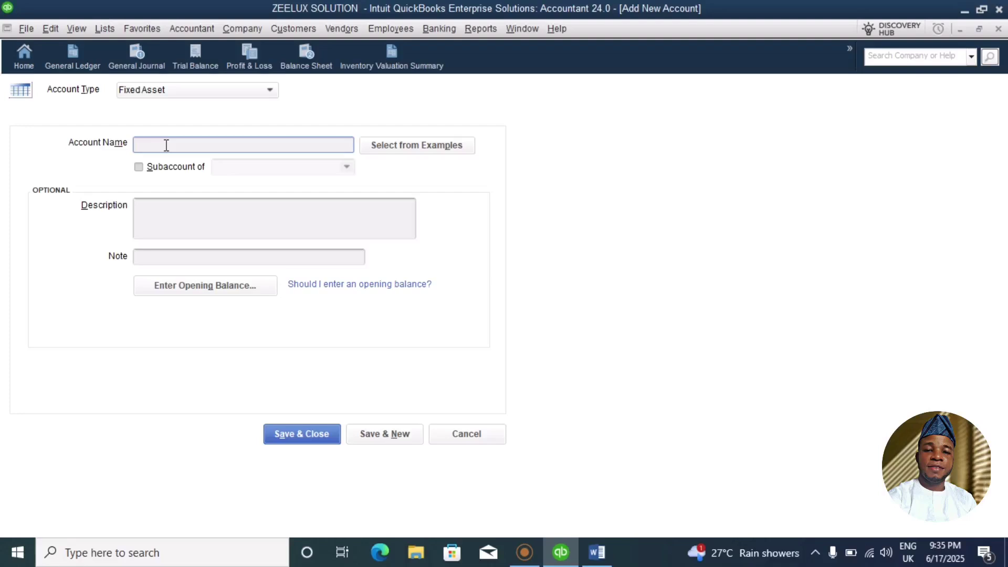
Set up PRODUCTION MACHINE as a subaccount of PLANT & MACHINERY NBV with an opening balance of 15,000,000.
type("PRODUCTION MACH *INE")
left_click(139, 168)
left_click(347, 167)
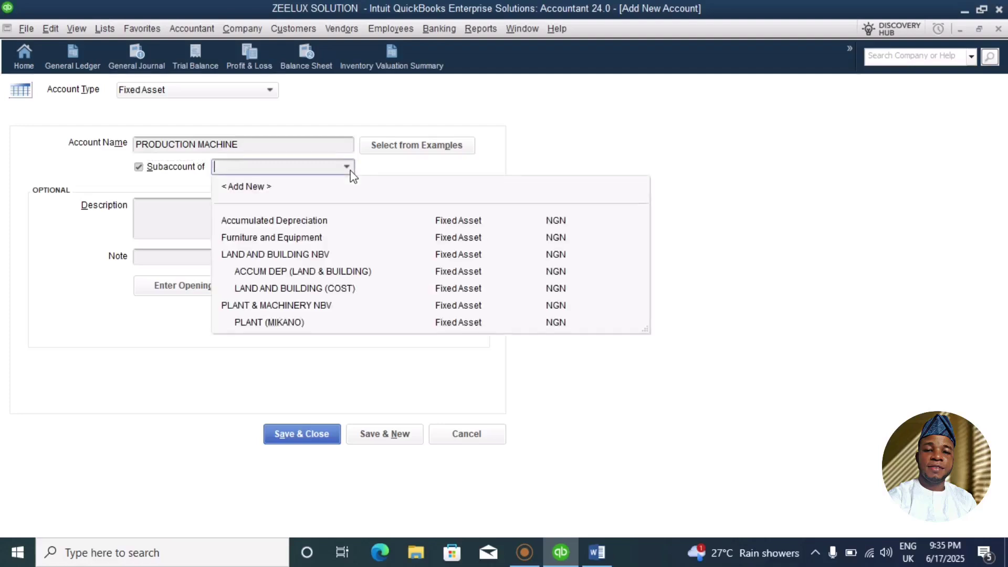
left_click(295, 305)
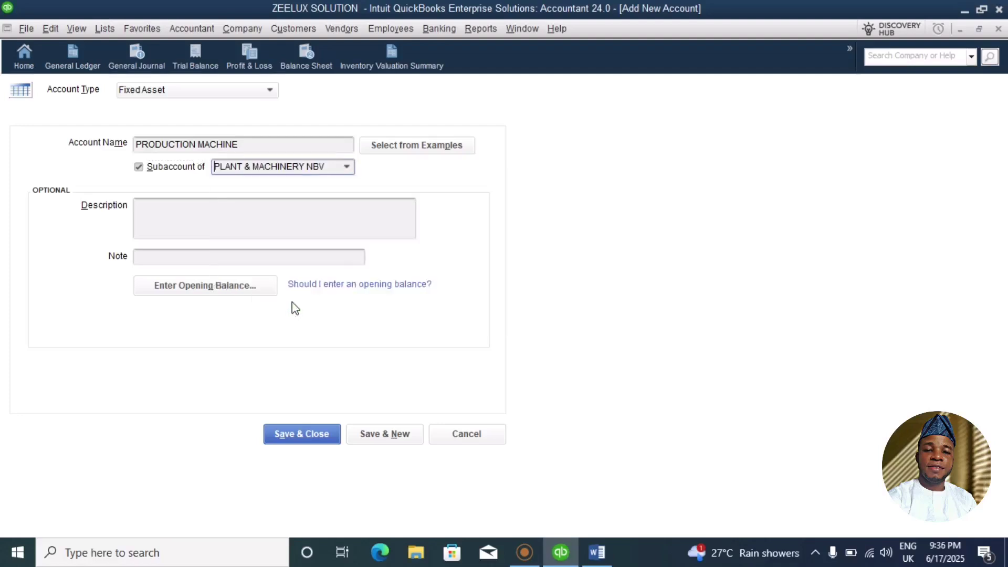
left_click(243, 288)
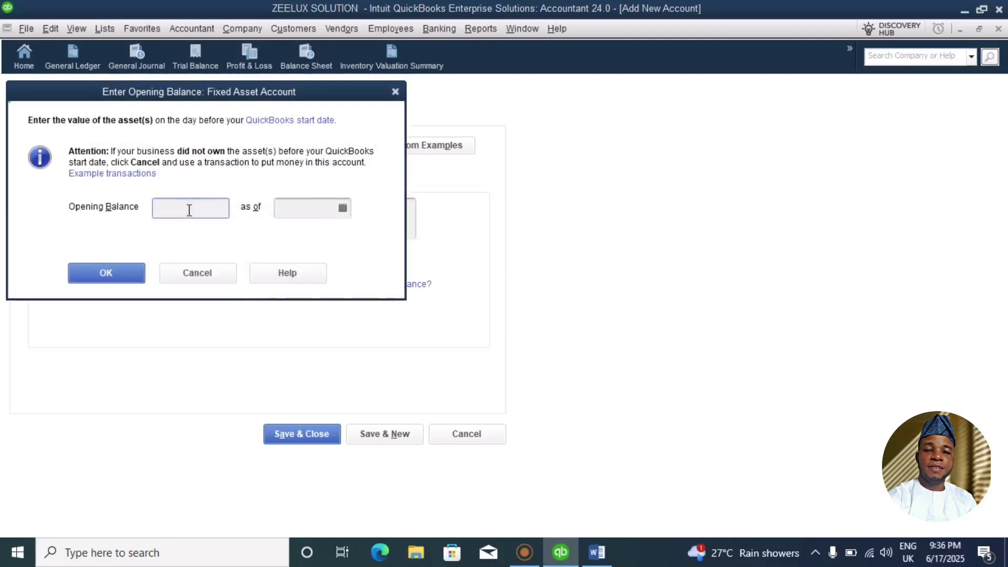
type("15000000")
Try to date the PRODUCTION MACHINE opening balance 31/12/2024.
left_click(297, 209)
type("31")
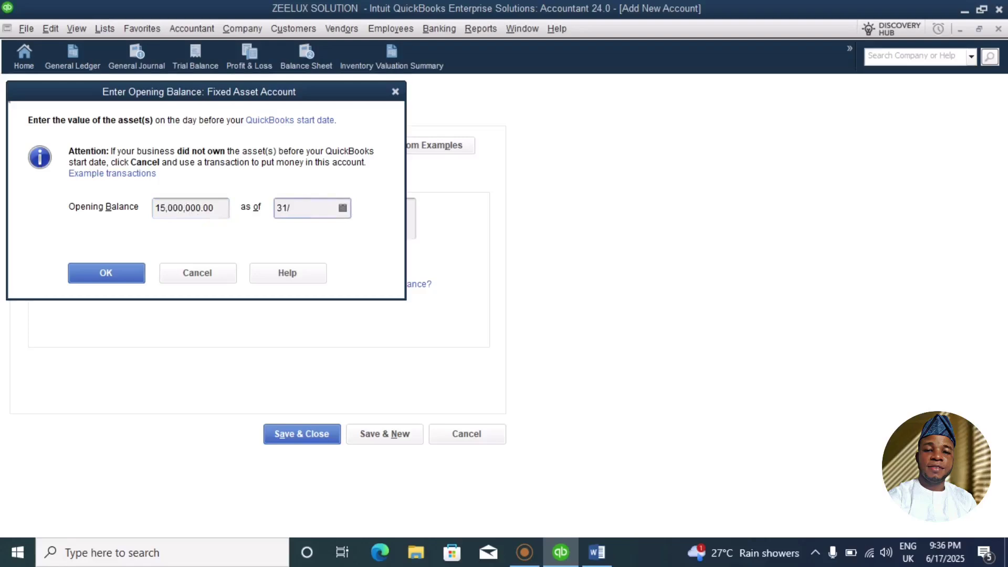
type("/12/2024")
left_click(105, 274)
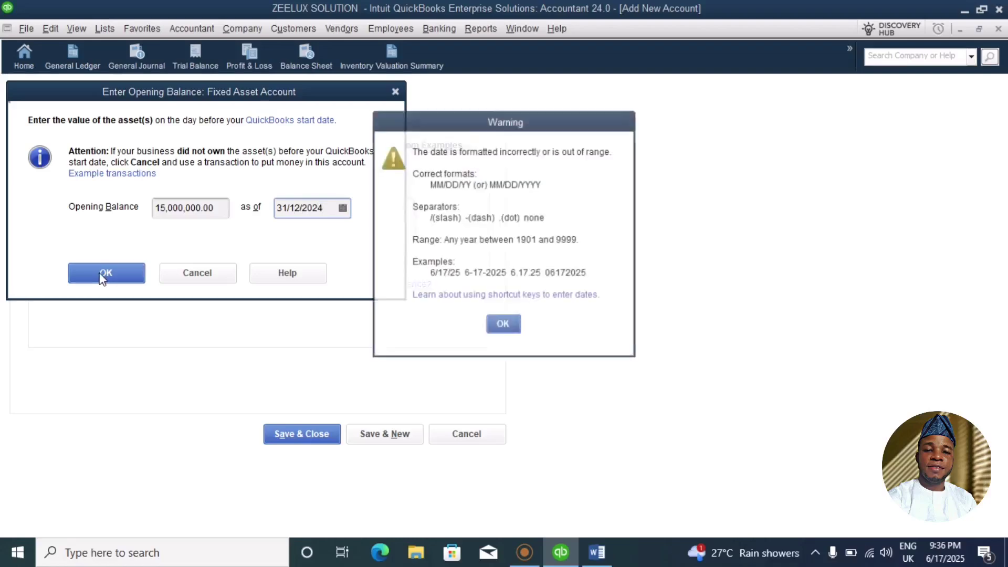
left_click(503, 324)
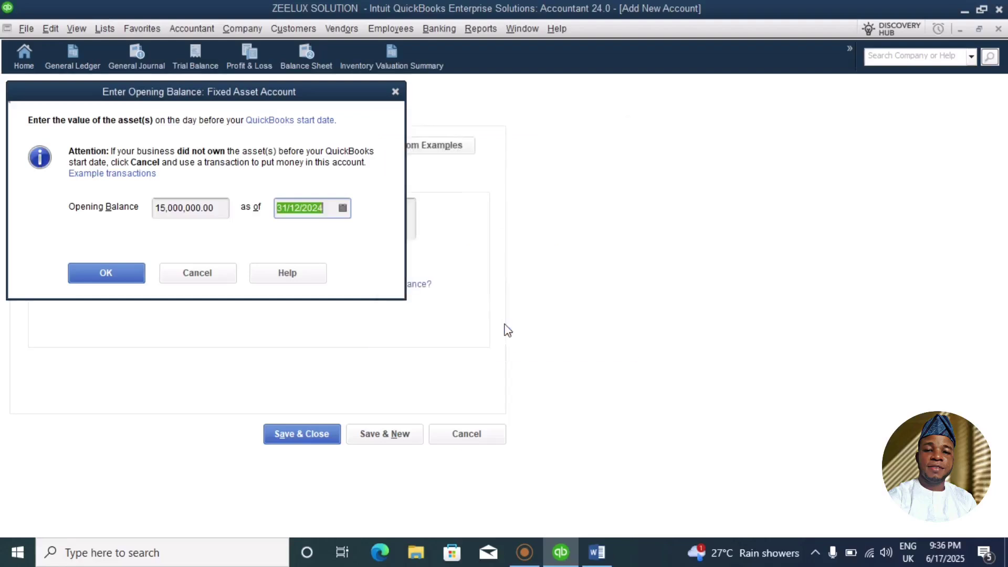
Set the PRODUCTION MACHINE opening balance date to 12/31/2024, then save the account and continue with another new one.
left_click(342, 208)
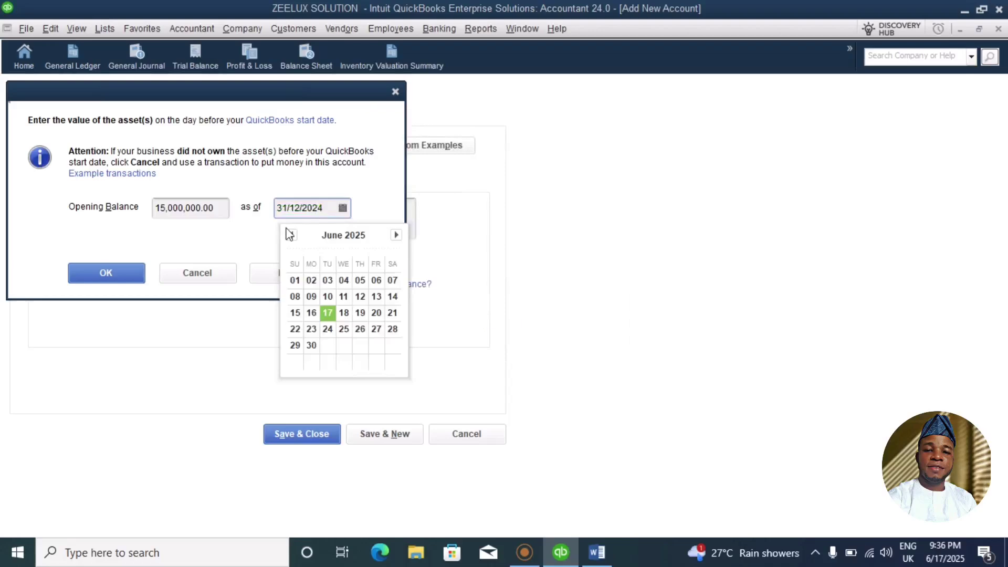
left_click(290, 236)
left_click(291, 236)
left_click(290, 236)
left_click(290, 236)
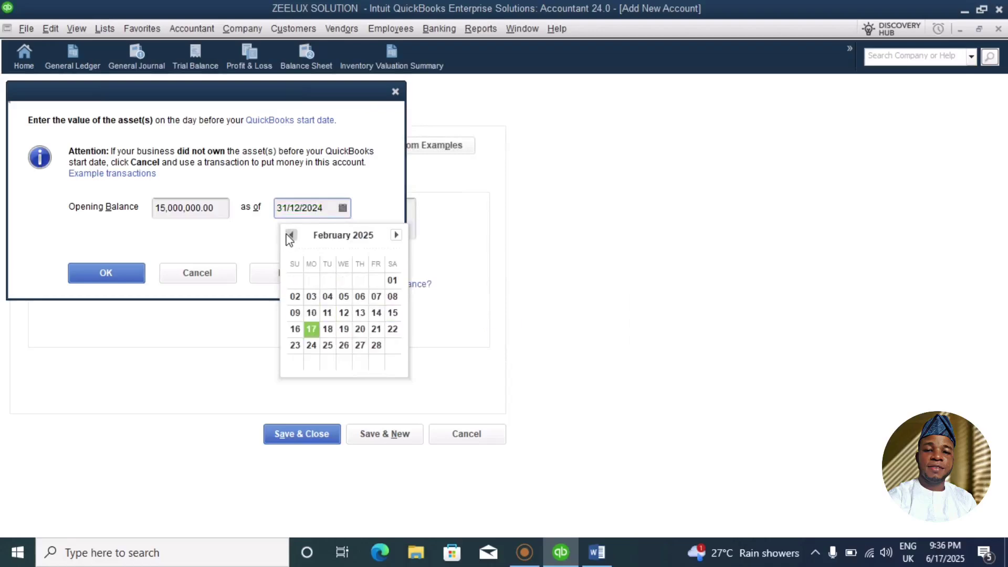
left_click(288, 236)
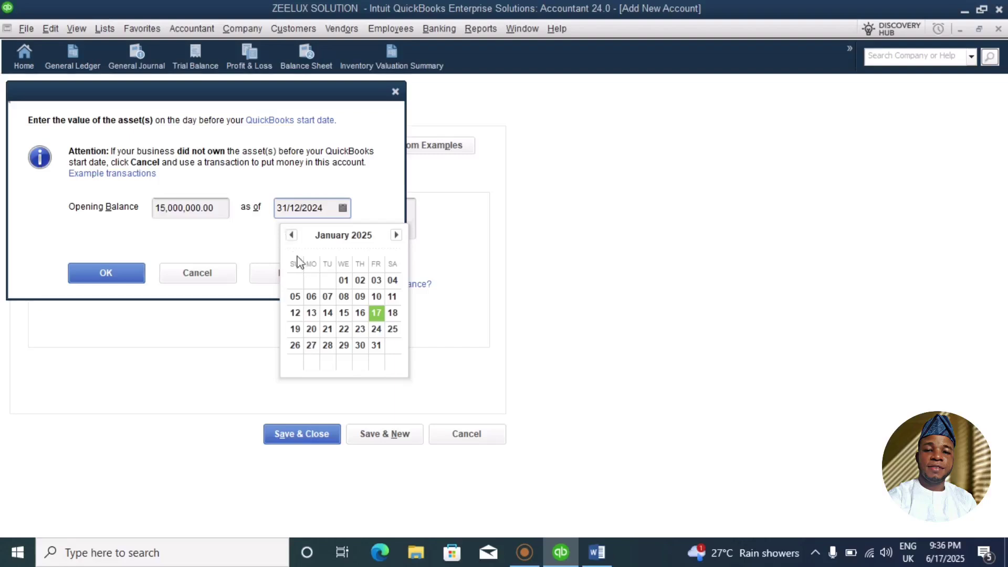
left_click(291, 236)
left_click(327, 344)
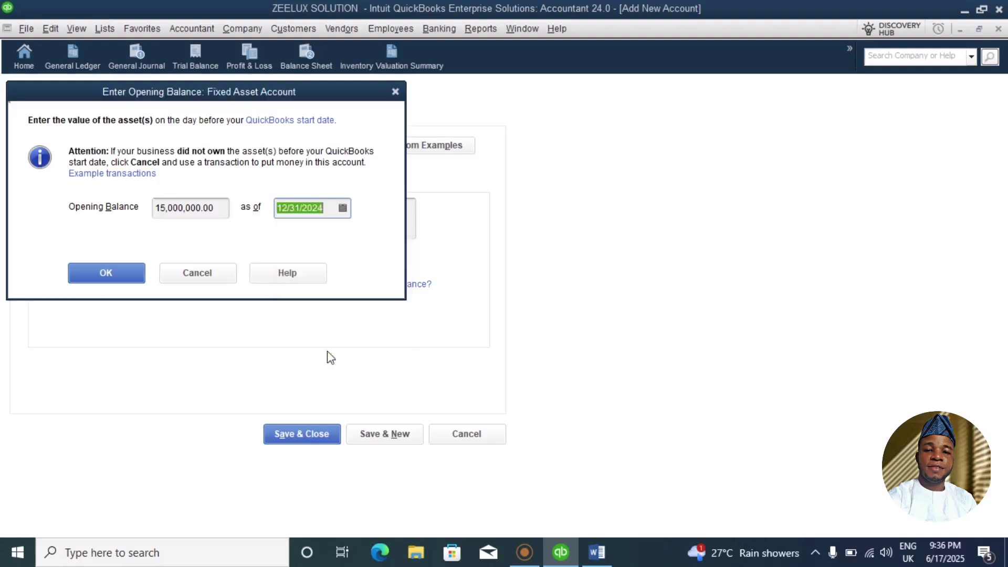
left_click(115, 268)
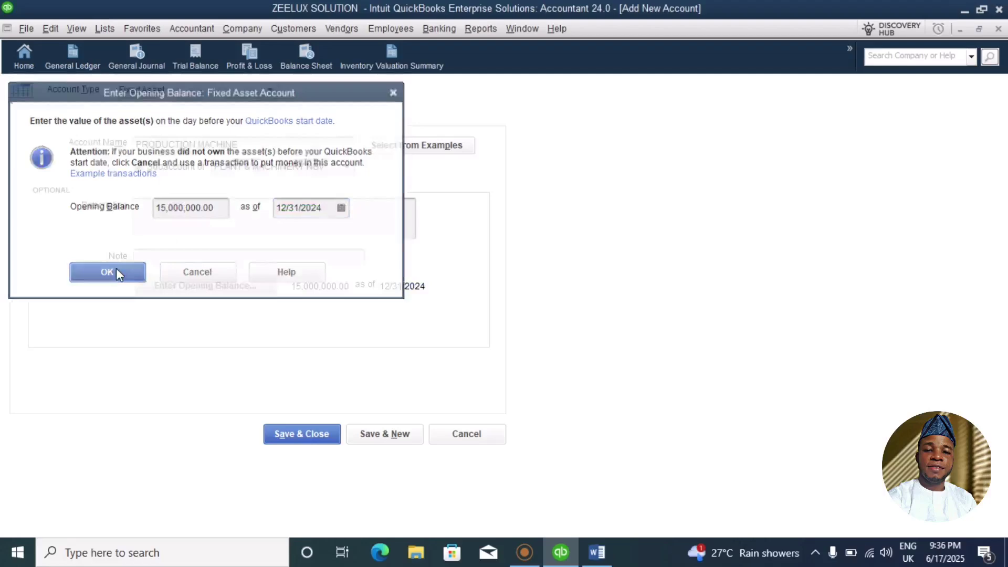
left_click(384, 434)
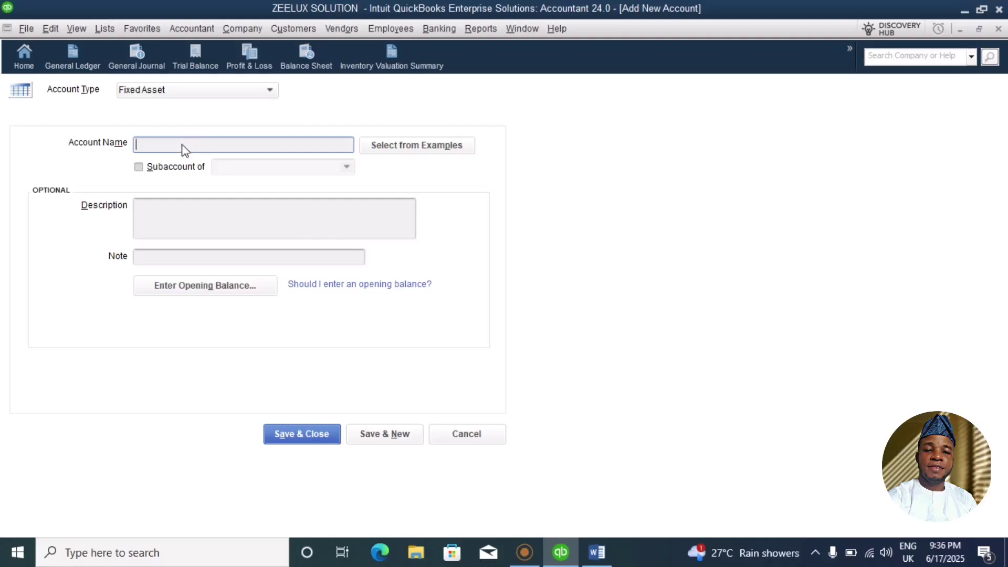
Set up SEALING MACHINE as a subaccount of PLANT & MACHINERY NBV with an opening balance of 5,000,000.
type("SEALING MACHINE")
left_click(139, 167)
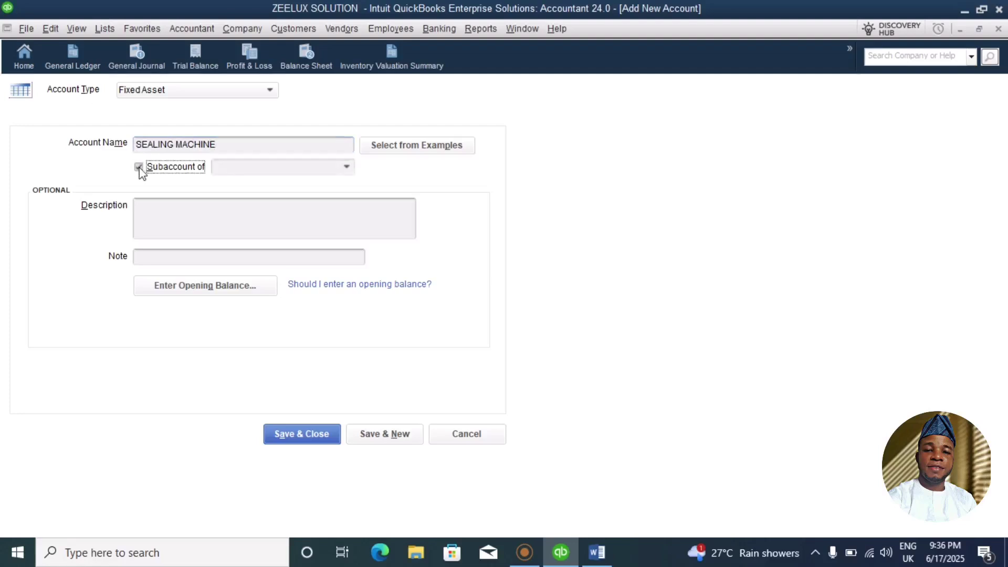
left_click(350, 168)
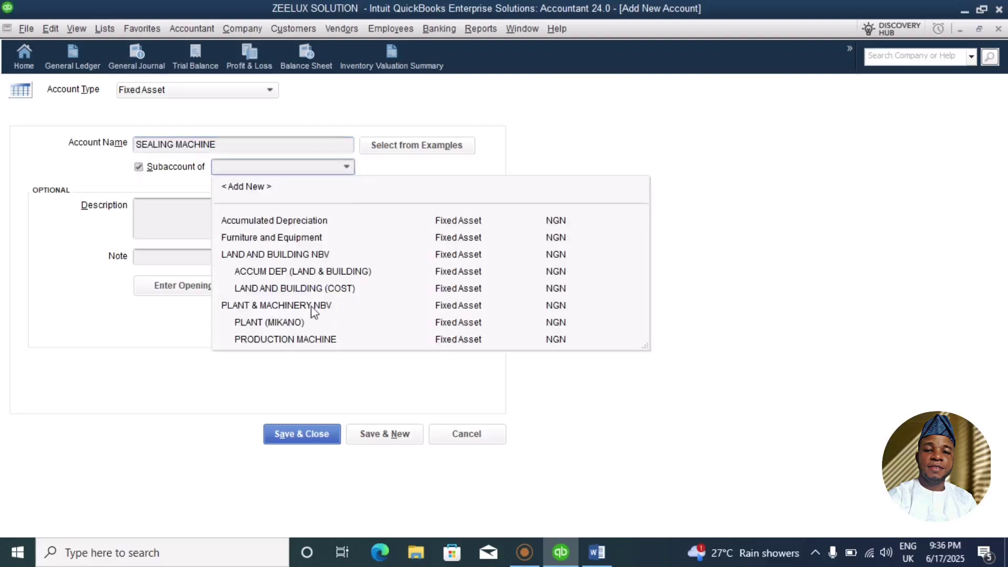
left_click(306, 310)
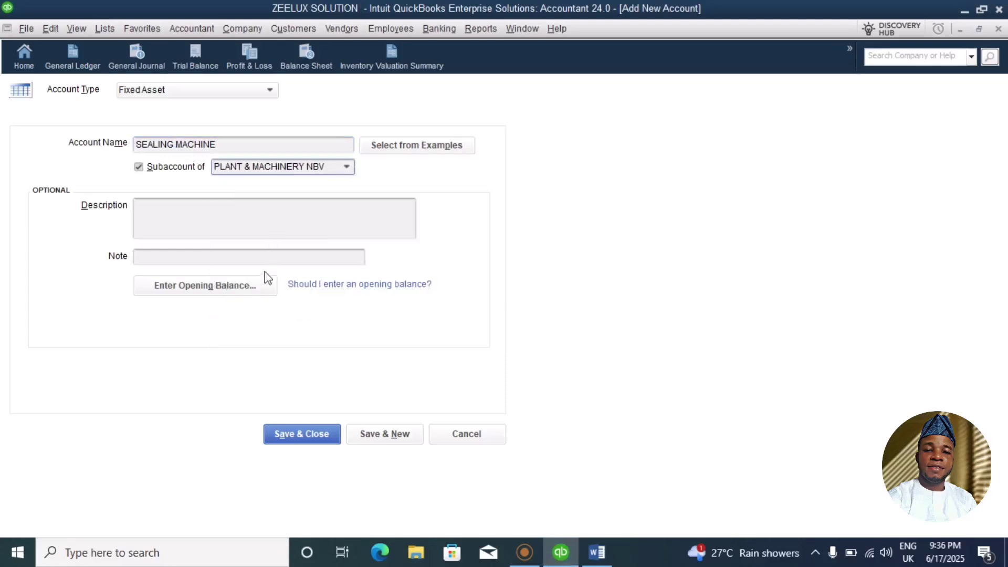
left_click(250, 289)
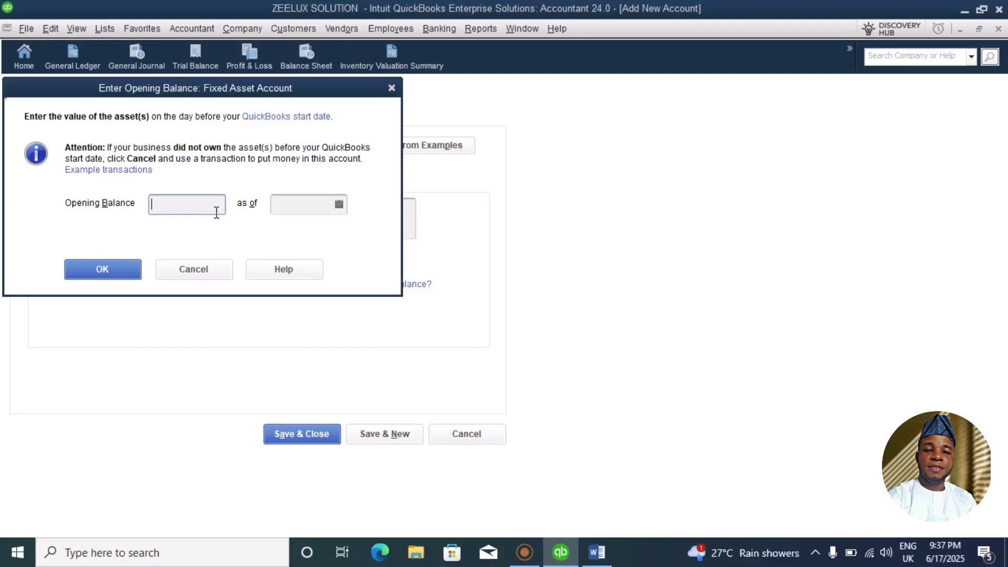
type("5,000,")
type("000000")
Date the SEALING MACHINE opening balance 12/31/2024, and save the account to continue with another new one.
left_click(339, 205)
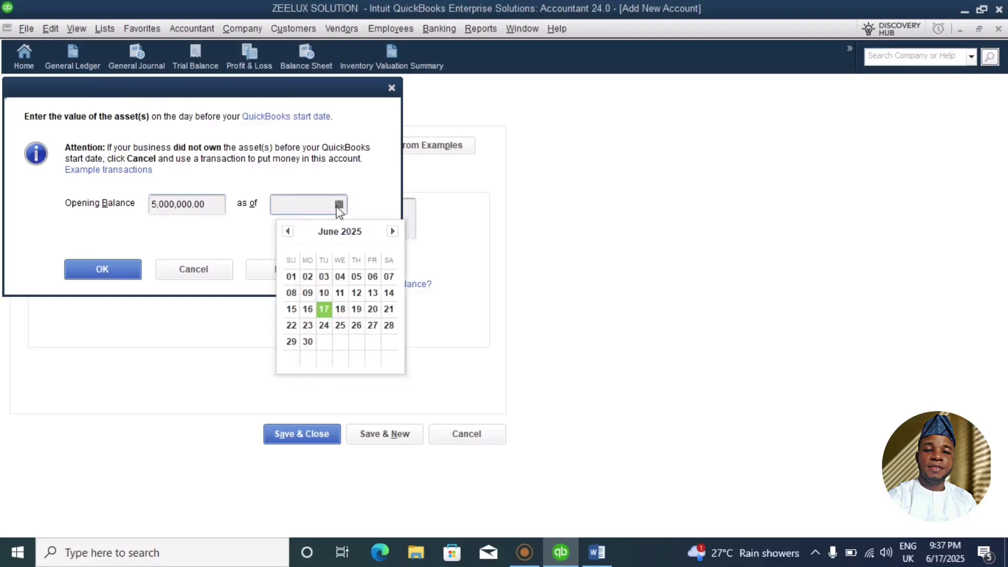
left_click(288, 231)
left_click(288, 231)
left_click(288, 231)
left_click(288, 231)
left_click(287, 231)
left_click(286, 231)
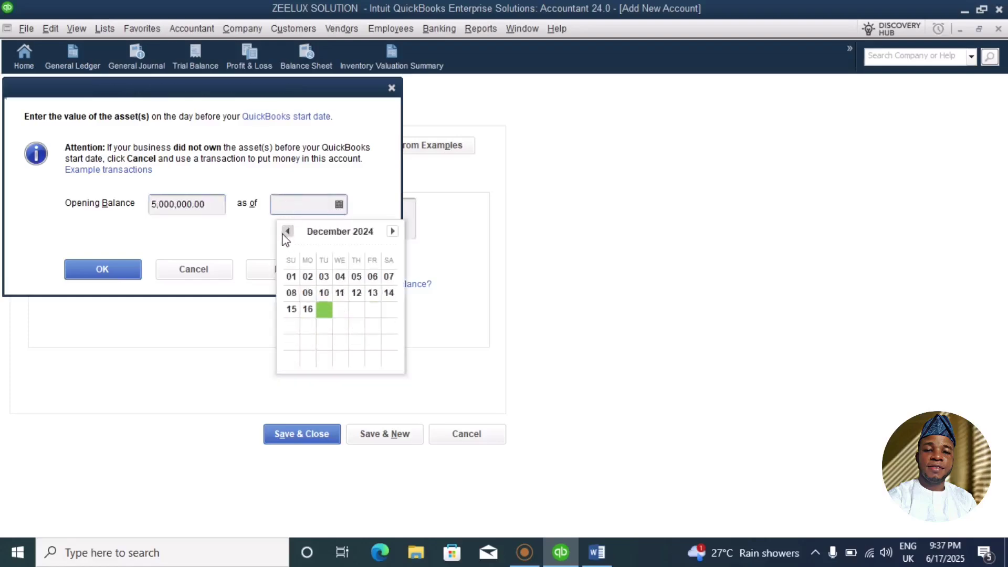
left_click(324, 343)
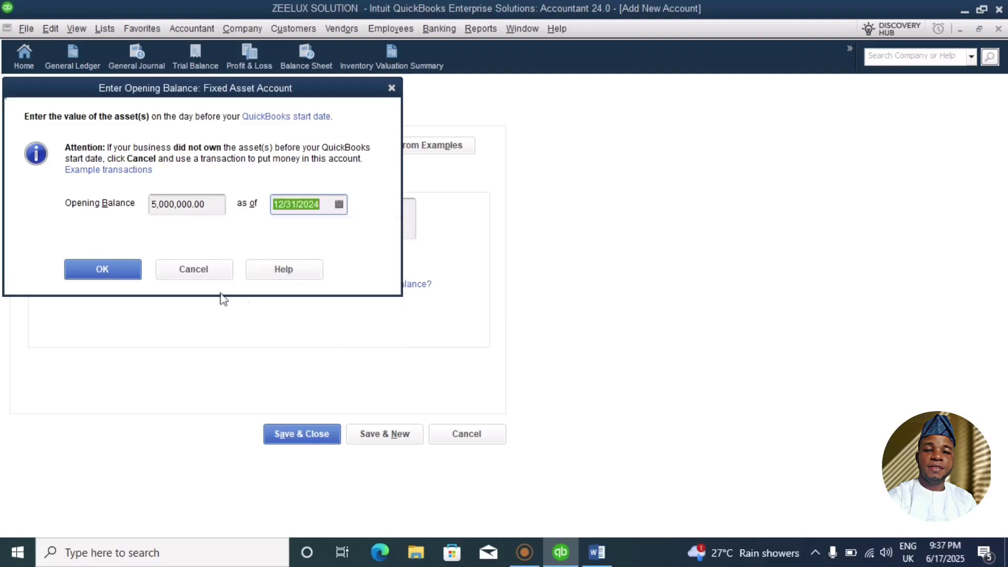
left_click(130, 270)
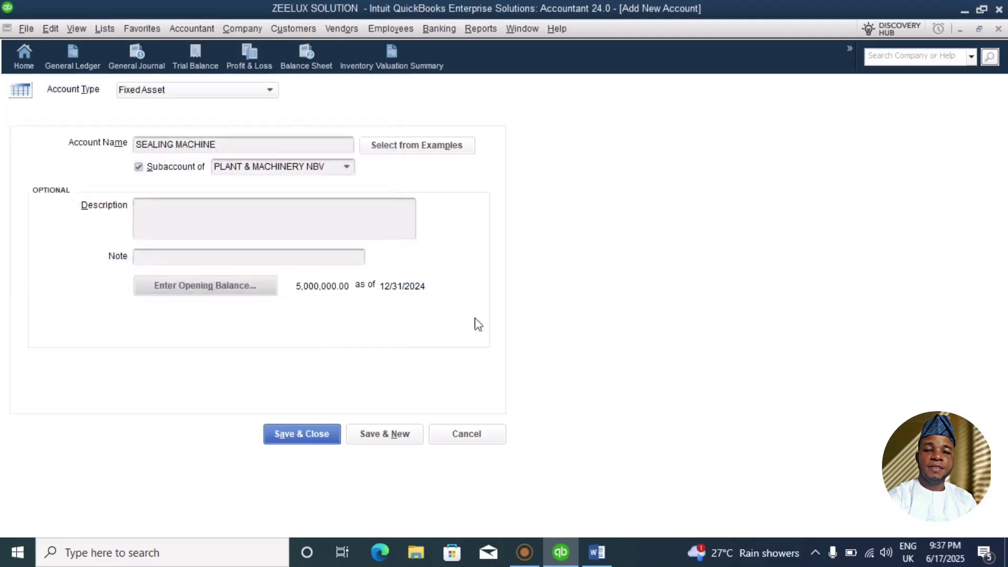
left_click(384, 434)
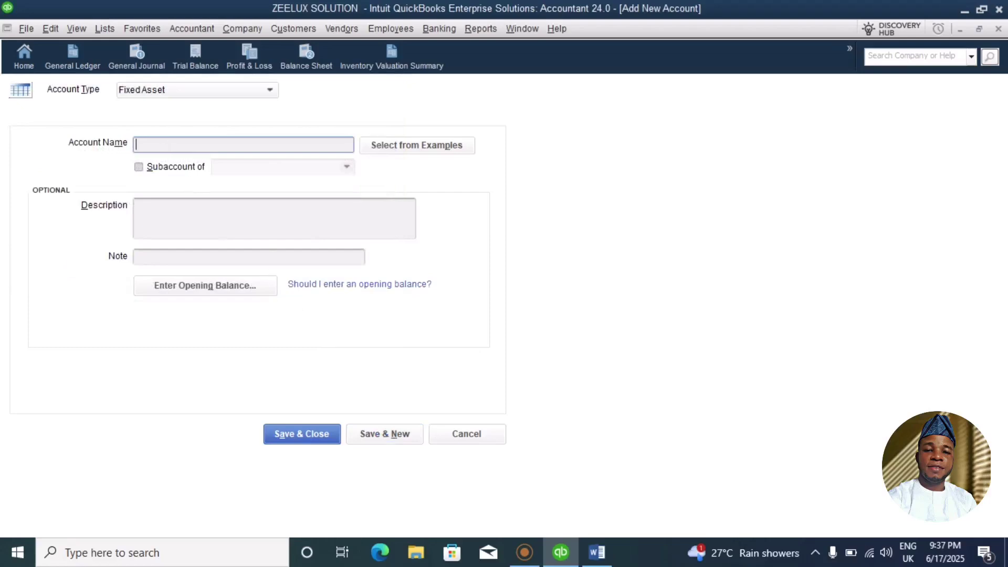
Set up PACKAGING MACHINE as a subaccount of PLANT & MACHINERY NBV with an opening balance of 300,000.
type("PACKAGING MACHINE")
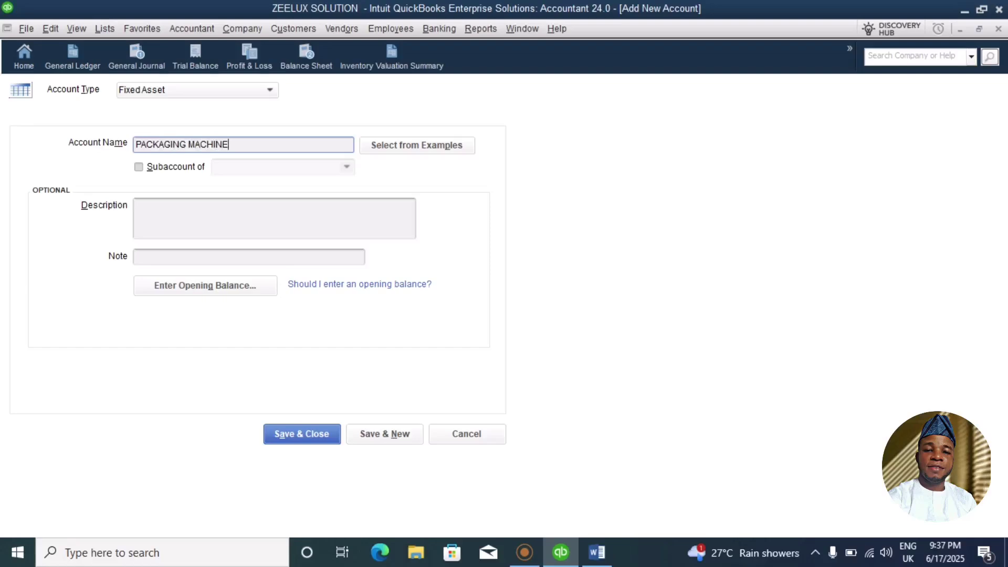
left_click(138, 167)
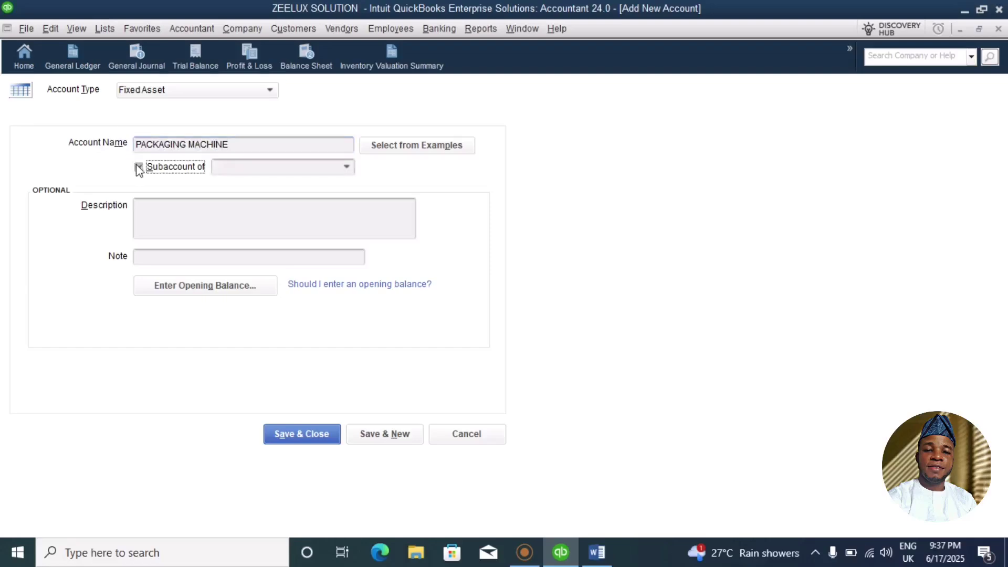
left_click(345, 167)
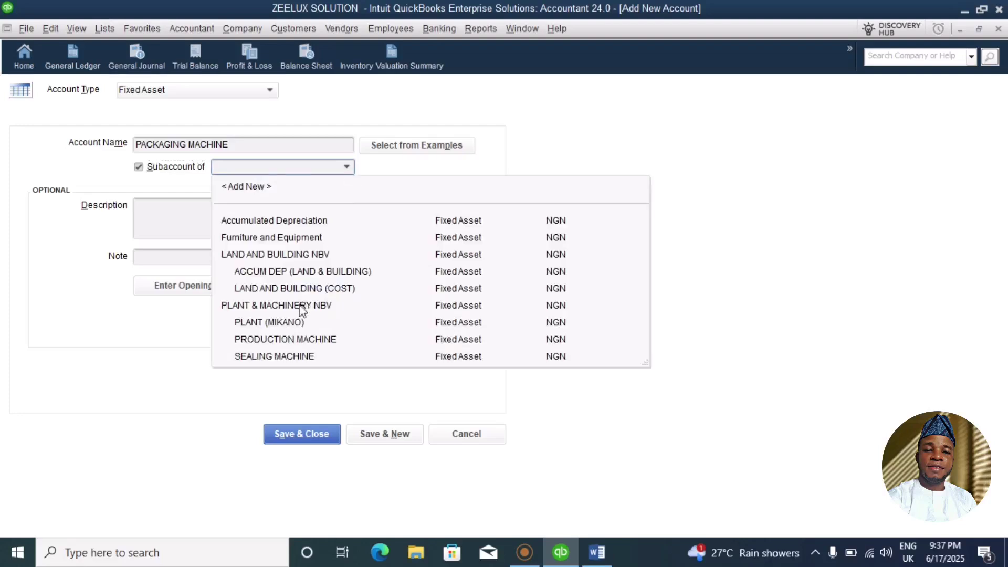
left_click(299, 305)
left_click(213, 287)
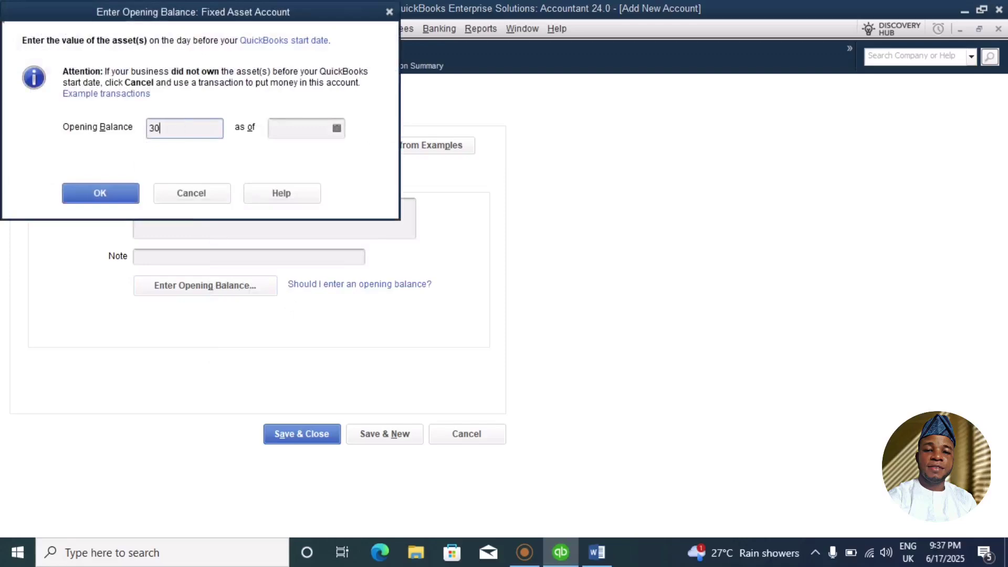
type("300000")
Date the PACKAGING MACHINE opening balance 12/31/2024, and save the account to continue with another new one.
left_click(334, 132)
left_click(286, 156)
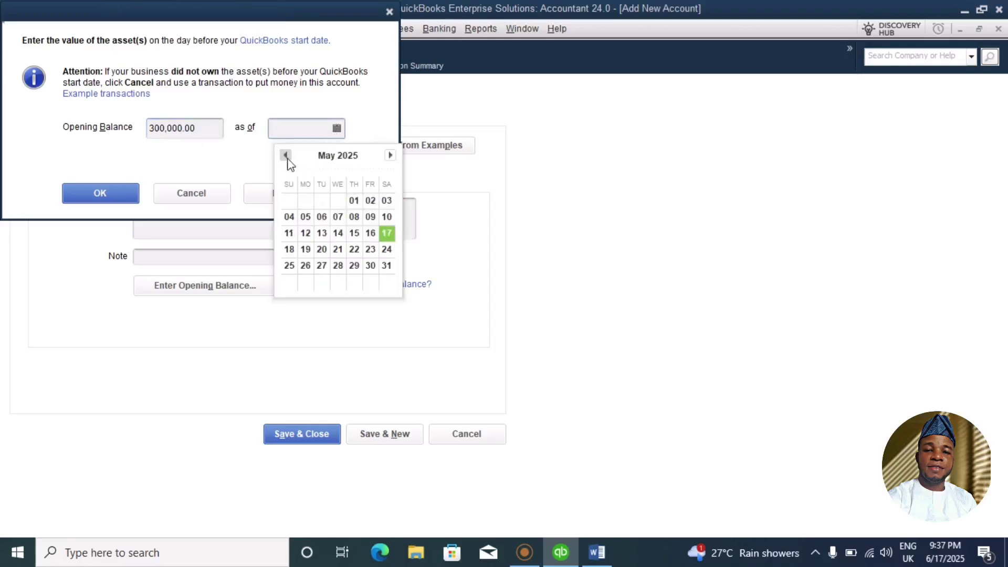
left_click(285, 156)
left_click(285, 155)
left_click(285, 155)
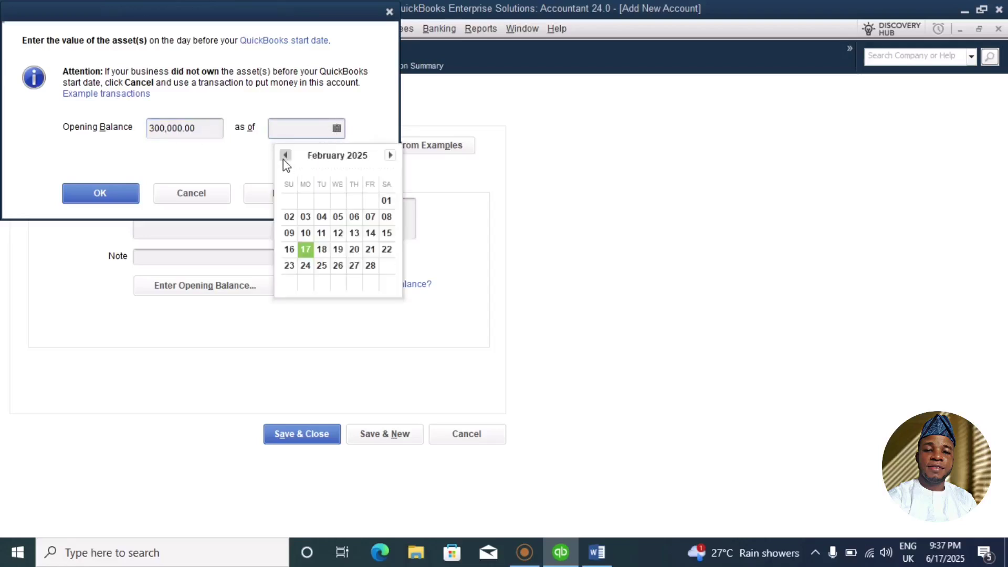
left_click(285, 155)
left_click(285, 155)
left_click(322, 266)
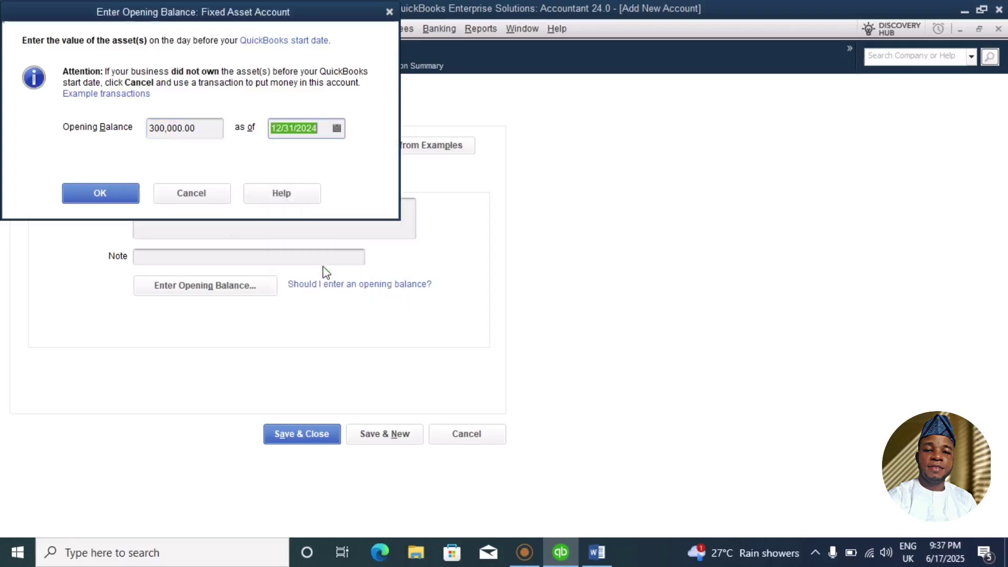
left_click(99, 193)
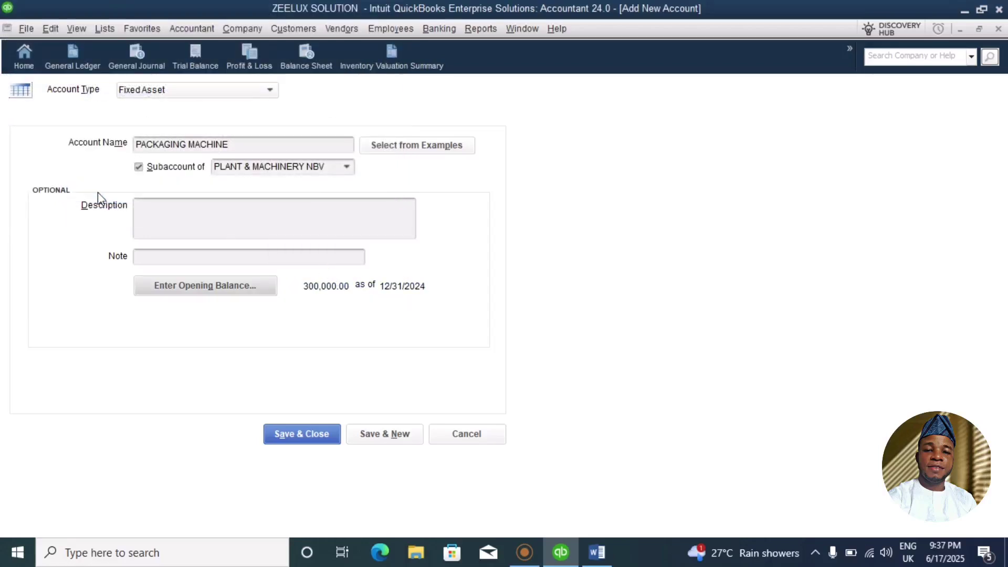
left_click(378, 433)
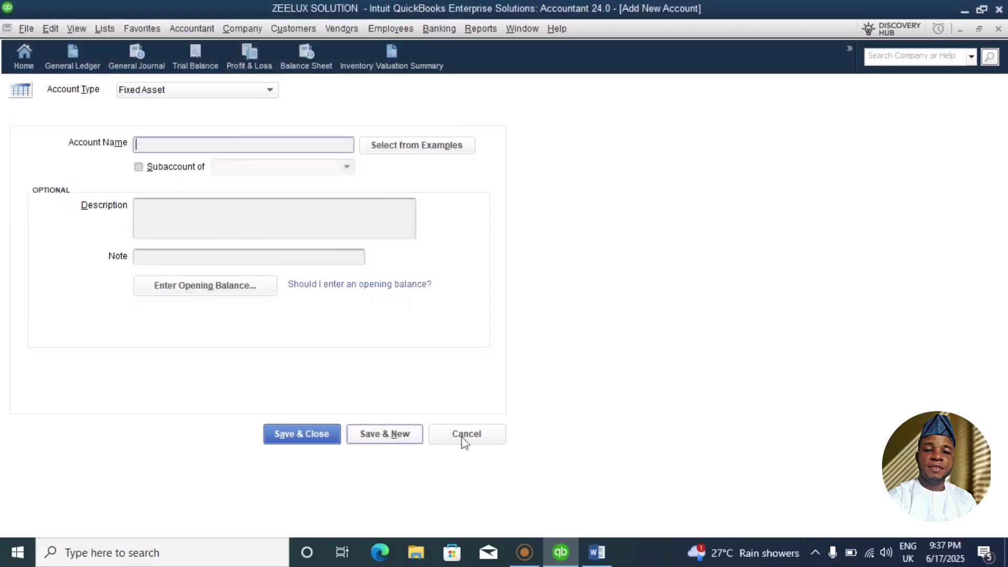
Check the asset list in Word and set up SCALING MACHINE in QuickBooks as a subaccount of PLANT & MACHINERY NBV with an opening balance of 1,500,000.
left_click(599, 559)
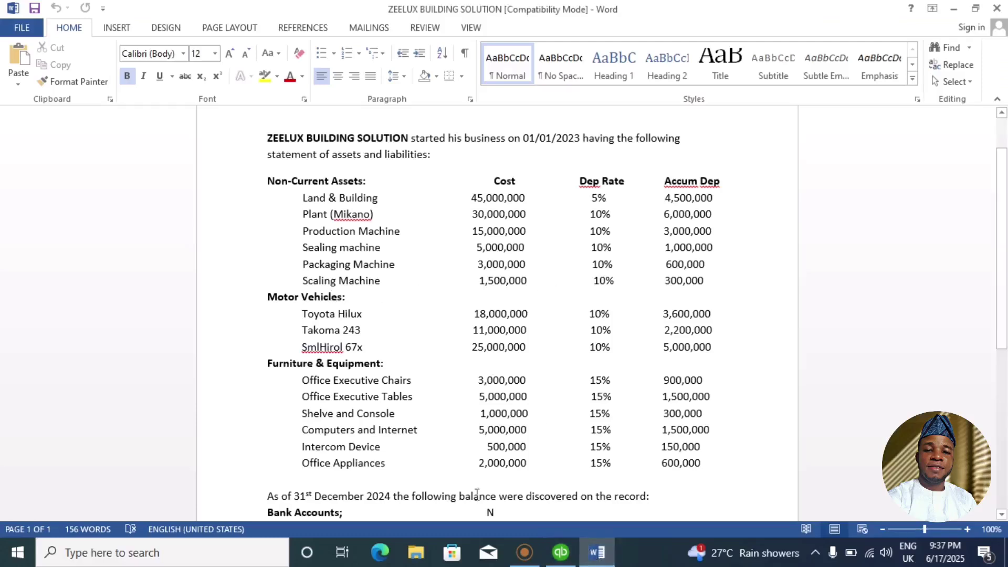
left_click(561, 552)
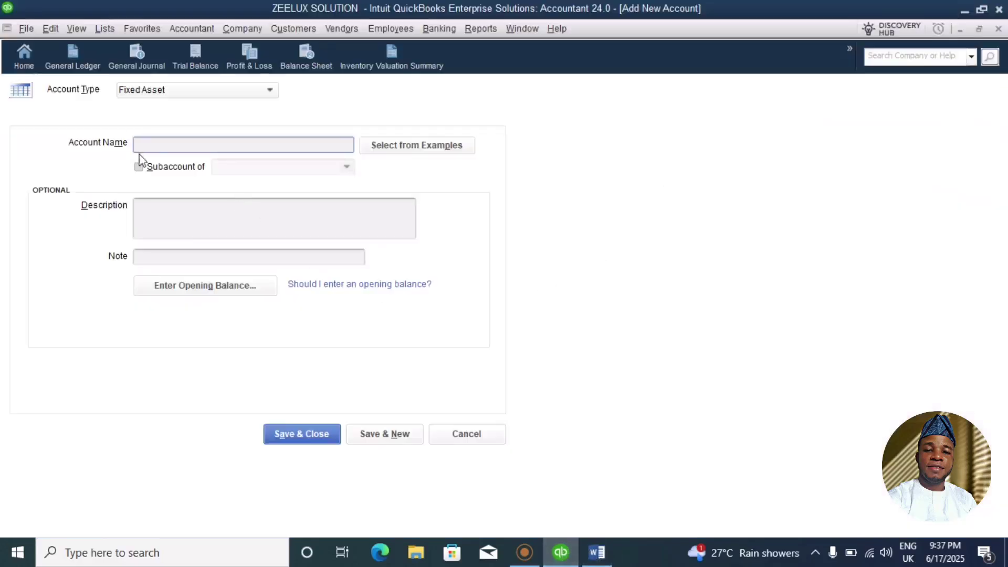
type("SCALING MACHINE")
left_click(139, 167)
left_click(346, 167)
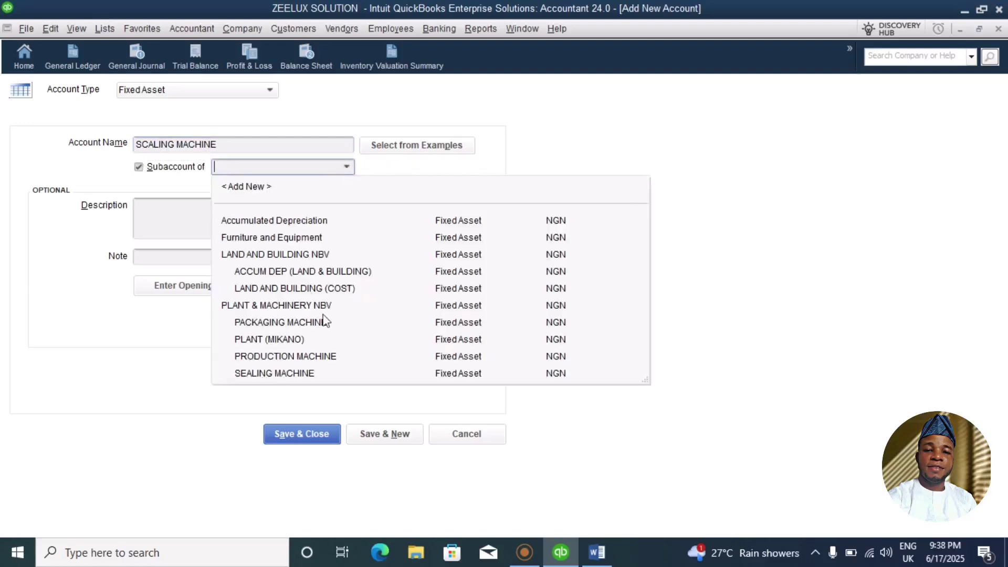
left_click(265, 306)
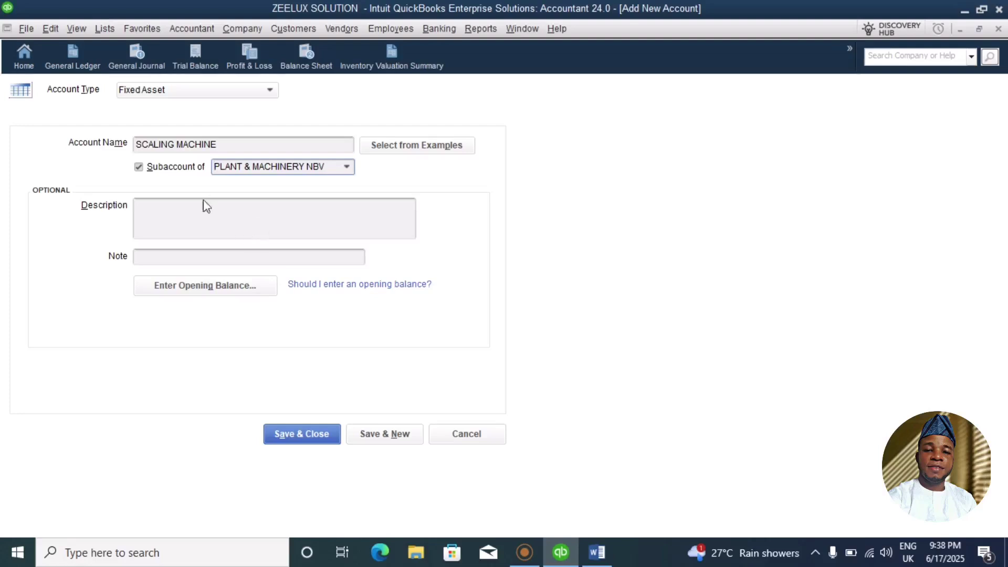
left_click(225, 288)
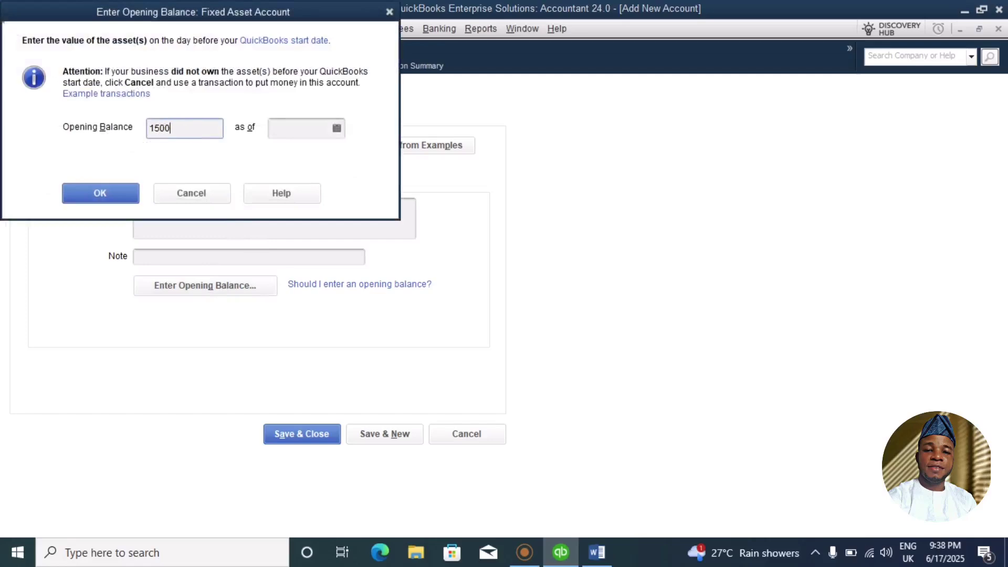
type("1,500,000")
Date the SCALING MACHINE opening balance 12/31/2024, and save the account to return to the Chart of Accounts.
left_click(336, 129)
left_click(285, 155)
left_click(285, 155)
left_click(285, 156)
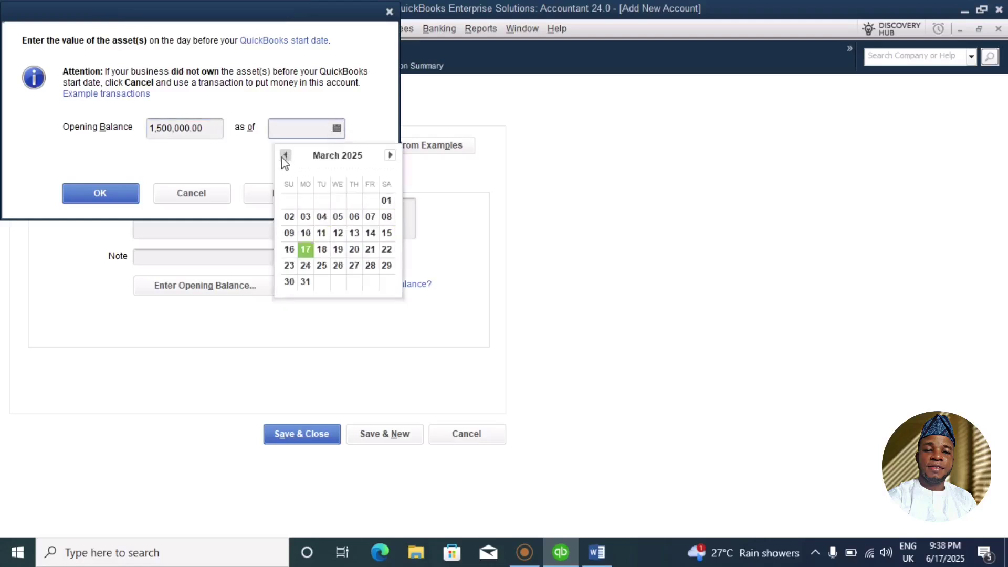
left_click(285, 156)
left_click(286, 155)
left_click(285, 156)
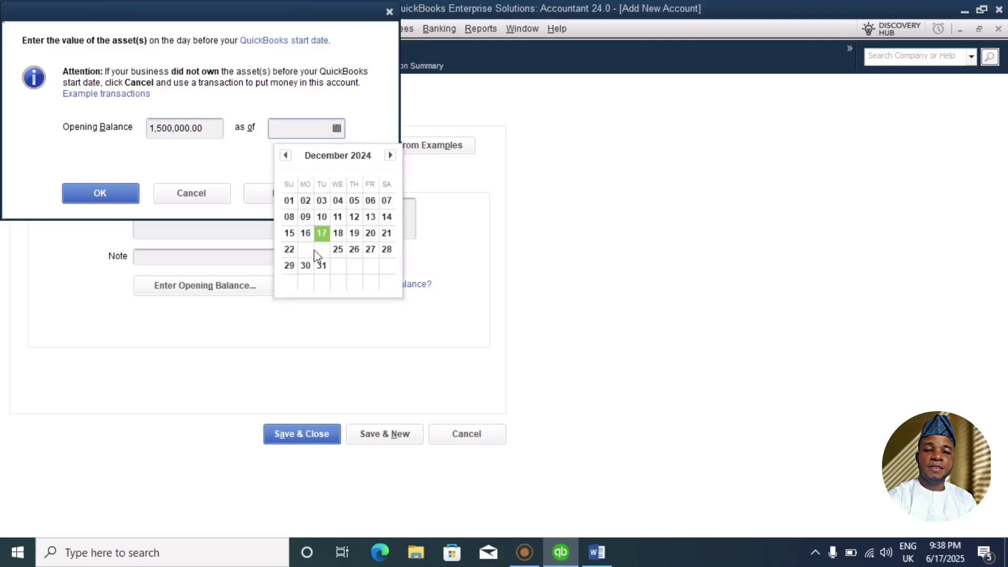
left_click(321, 265)
left_click(101, 189)
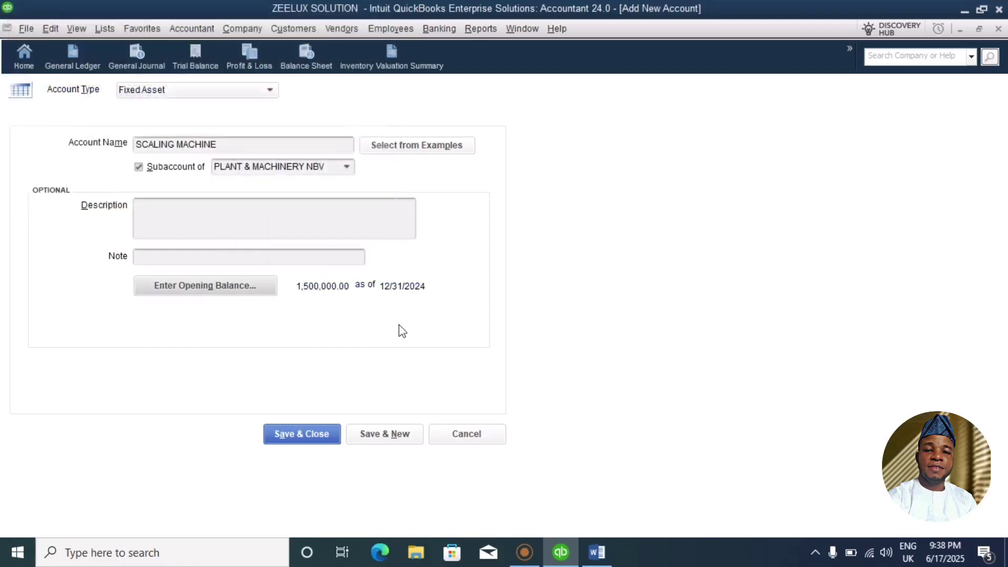
left_click(296, 427)
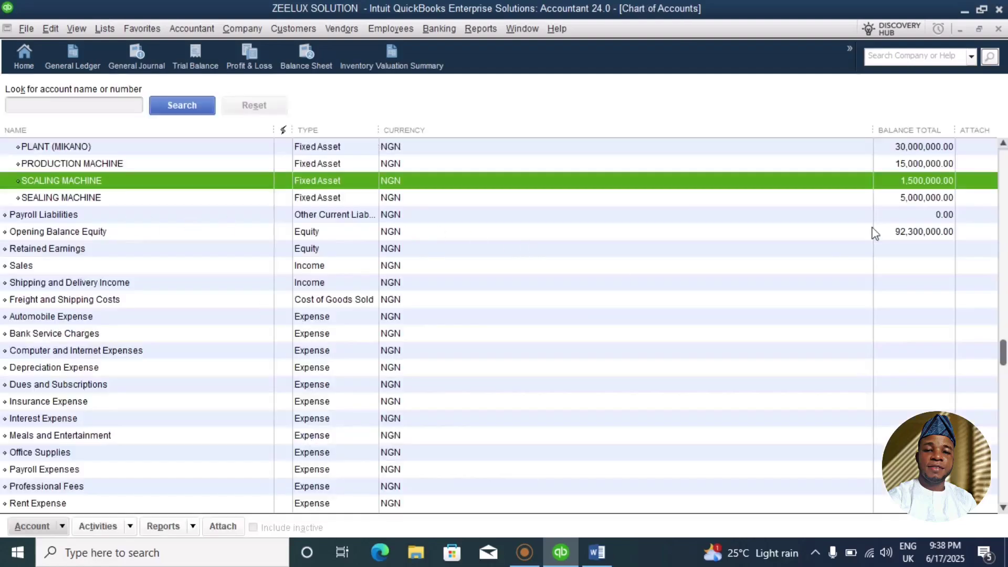
Check the machinery accumulated depreciation figures in Word and start a new QuickBooks Fixed Asset account named ACCUM DEP (PLANT & MACHINE).
left_click_drag(1003, 360, 991, 264)
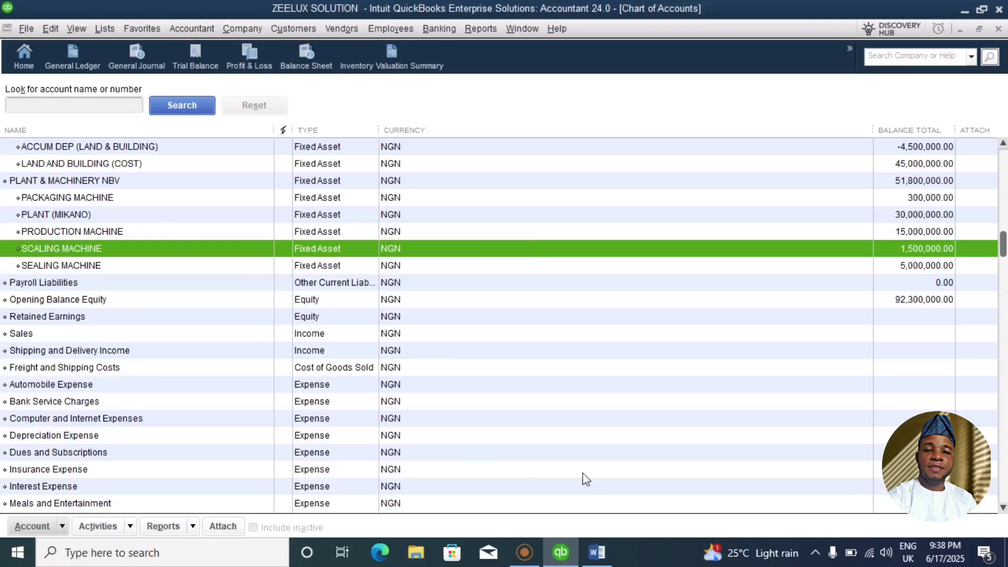
left_click(596, 554)
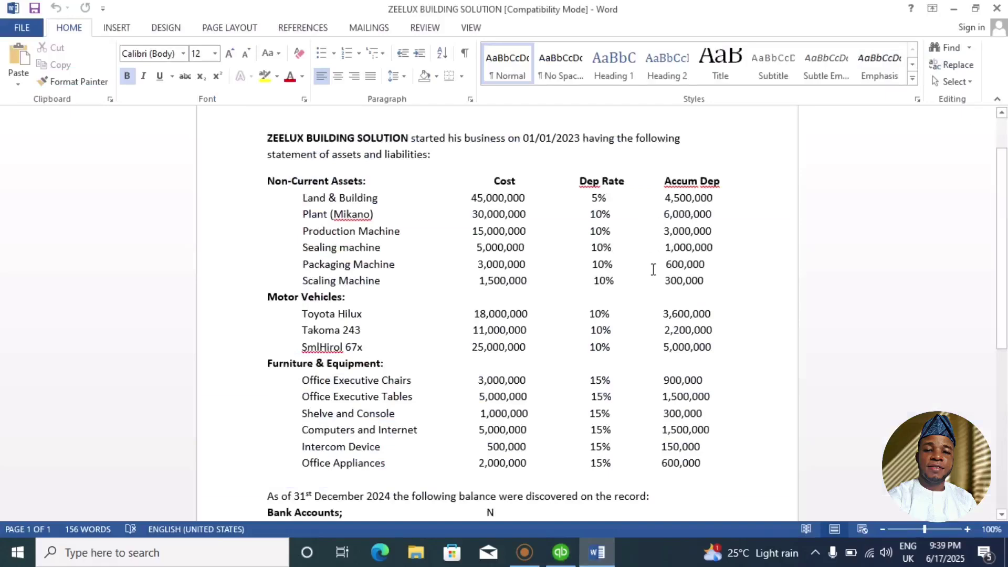
left_click(574, 553)
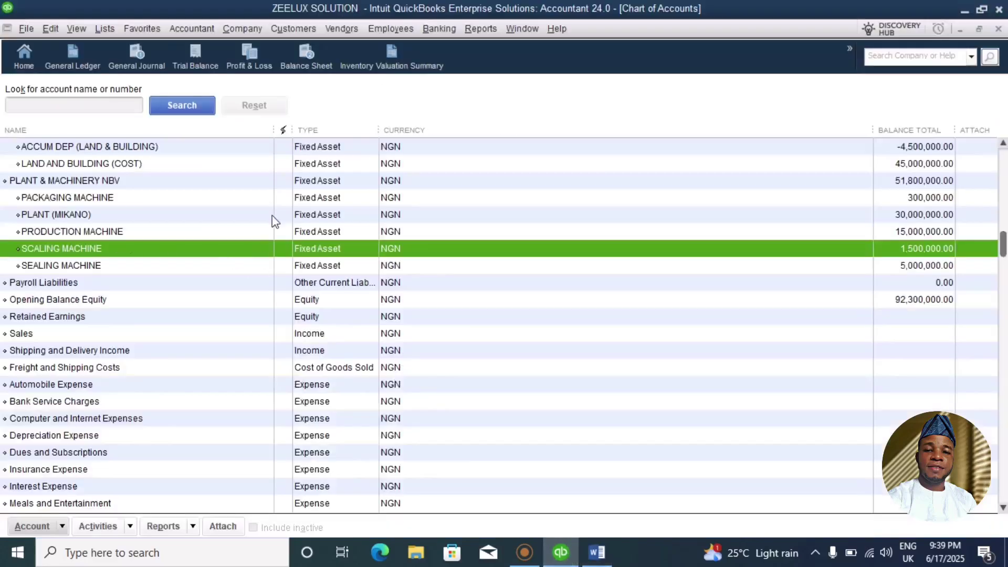
key("ctrl+n")
left_click(50, 216)
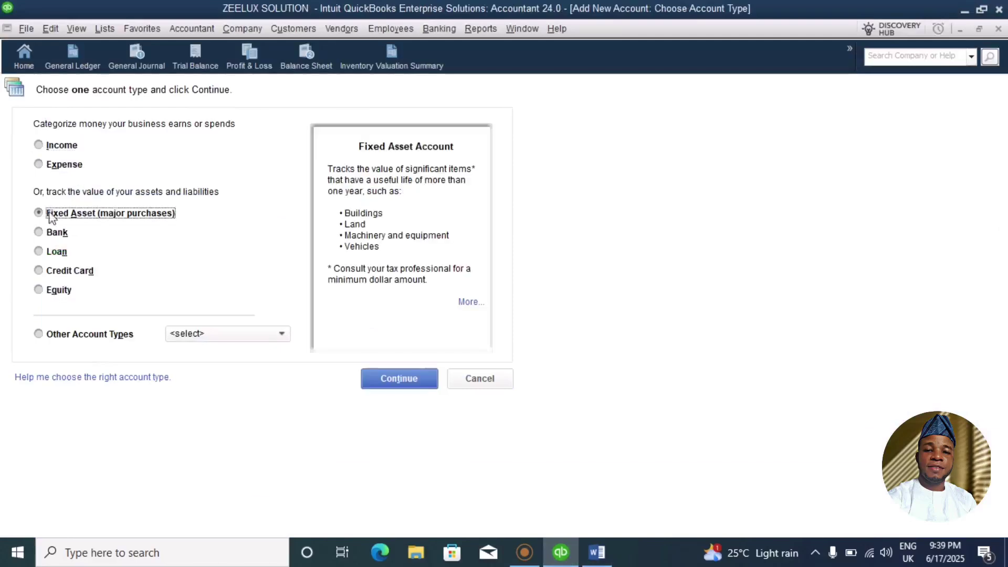
left_click(398, 378)
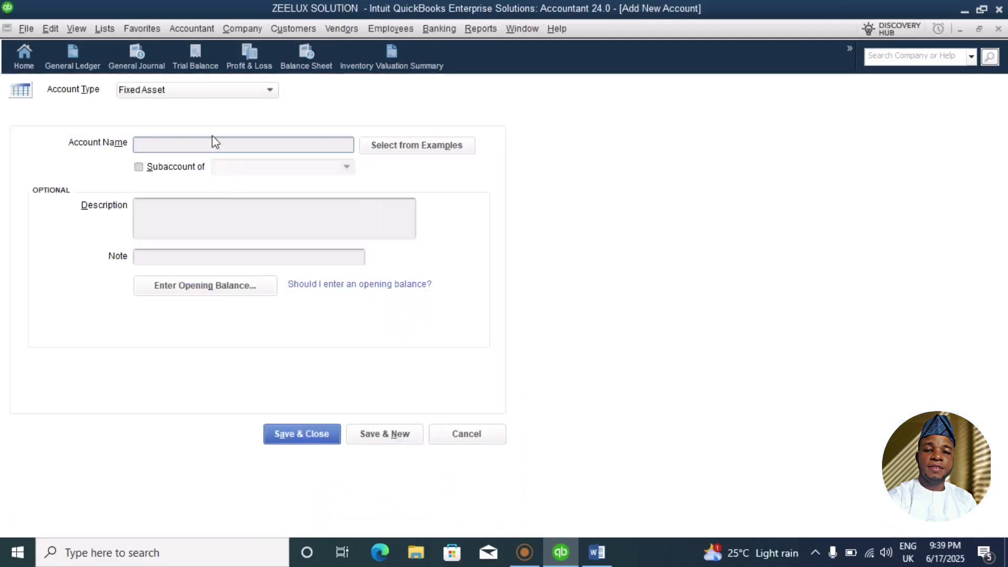
type("ACCUM DEP (PLANT & MACHINE")
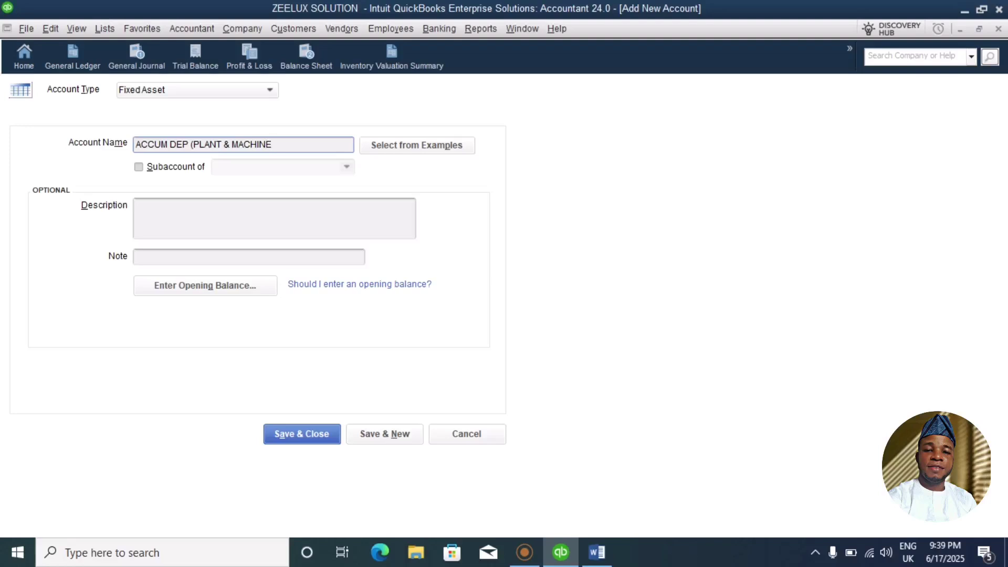
type(")")
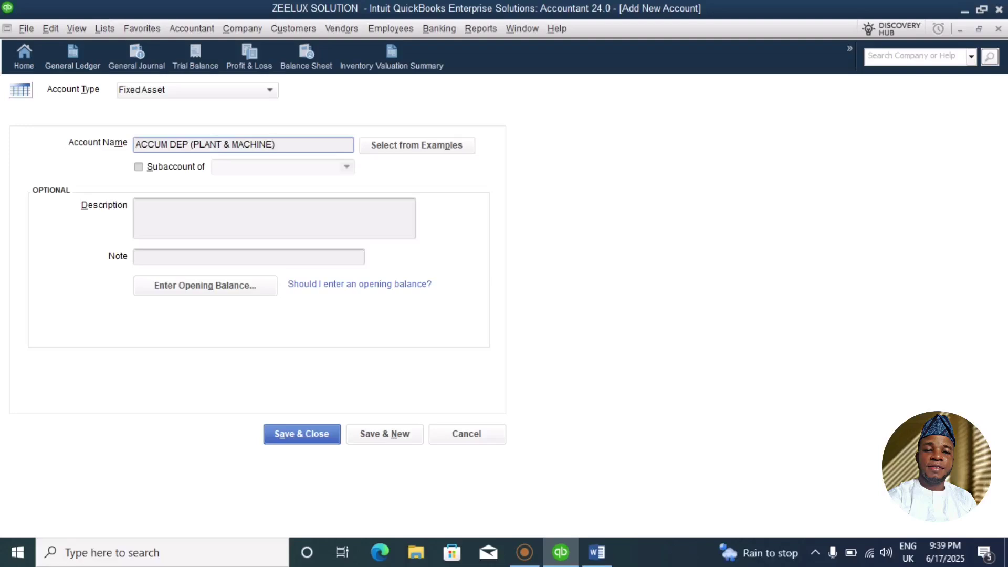
Make the account a subaccount of PLANT & MACHINERY NBV and enter an opening balance of -10,900,000 based on the Word depreciation figures.
left_click(138, 167)
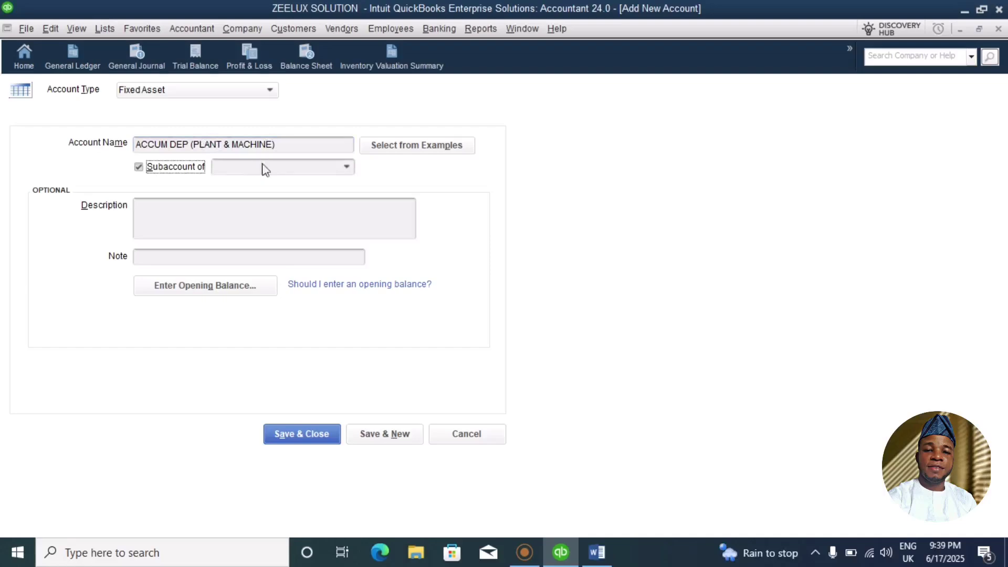
left_click(346, 166)
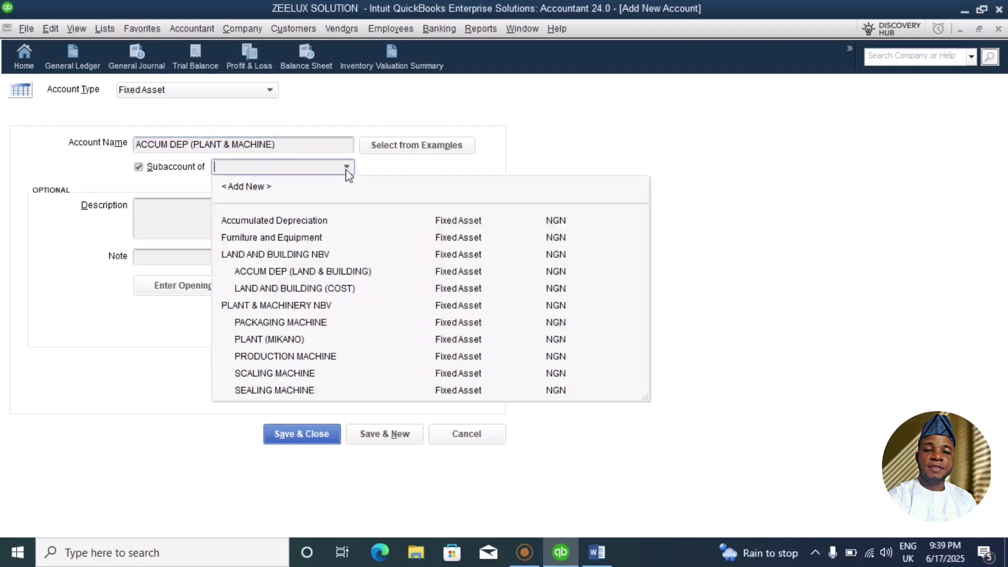
left_click(286, 307)
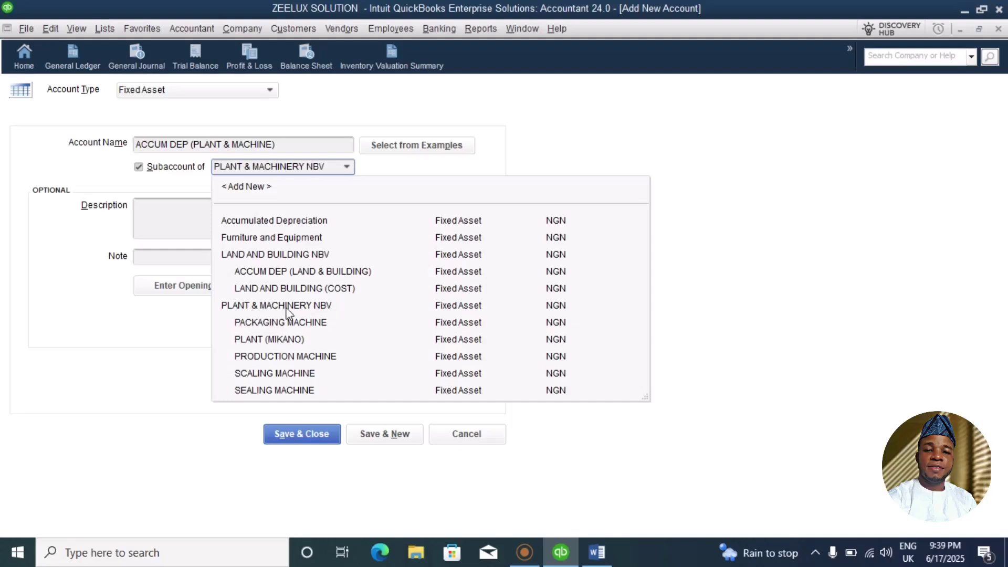
left_click(208, 286)
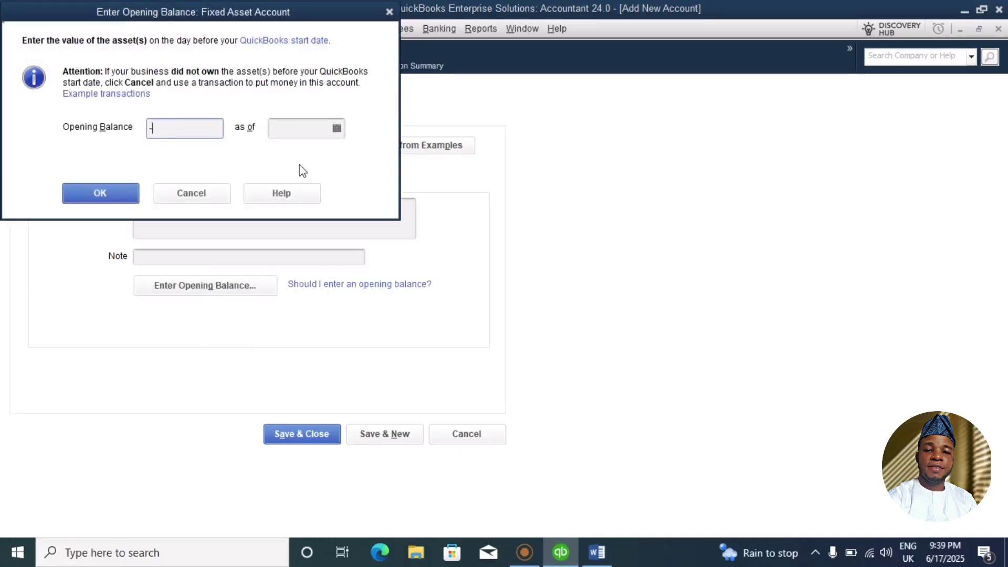
left_click(598, 554)
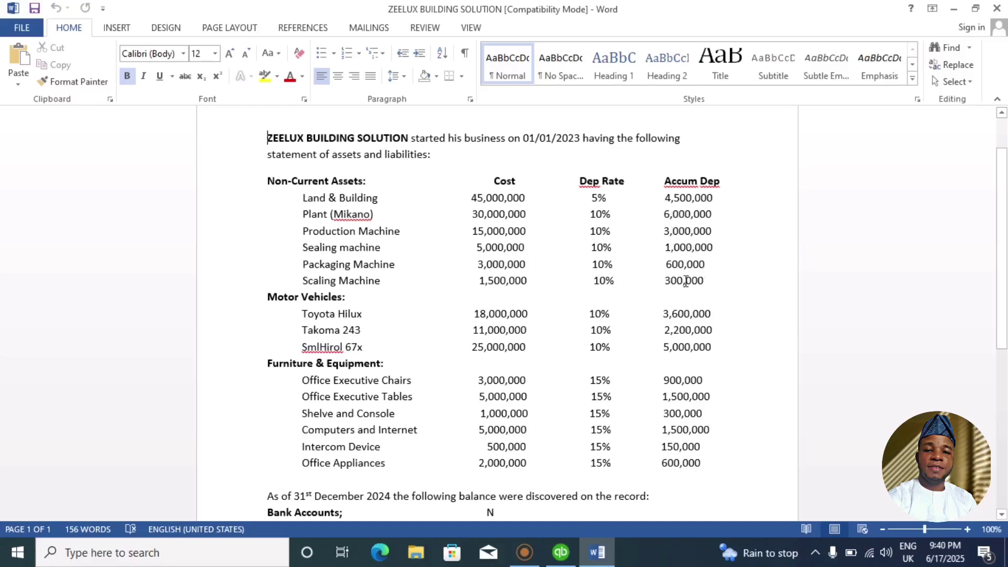
left_click(572, 563)
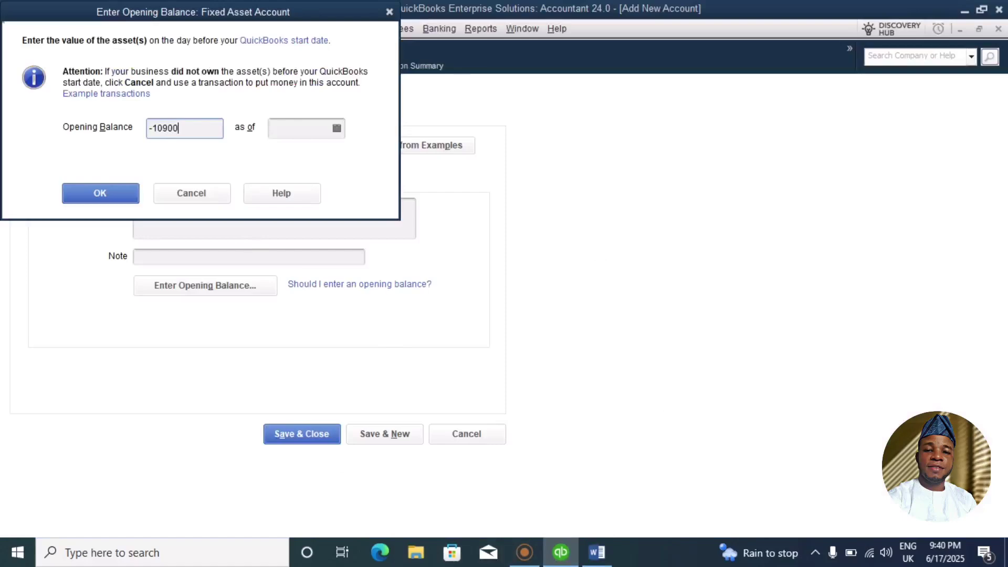
Date the accumulated depreciation opening balance 12/31/2024, and save the account to return to the Chart of Accounts.
left_click(337, 128)
left_click(286, 155)
left_click(286, 156)
left_click(286, 155)
left_click(286, 155)
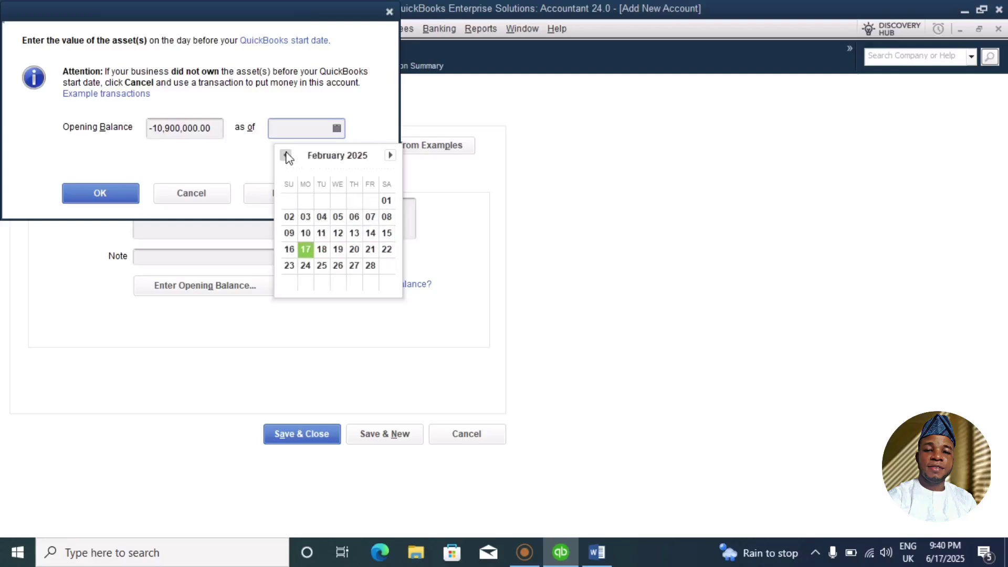
left_click(286, 155)
left_click(287, 155)
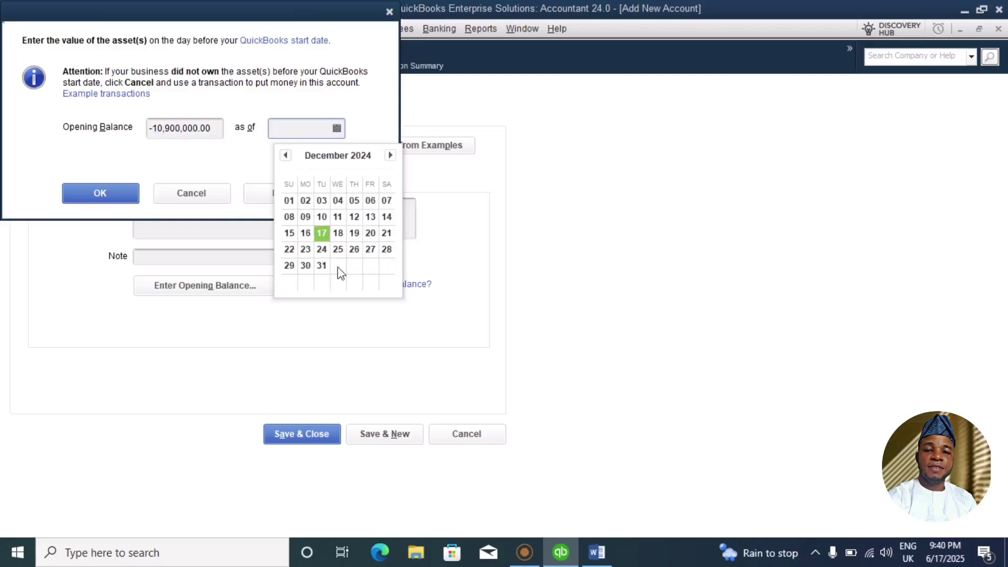
left_click(321, 265)
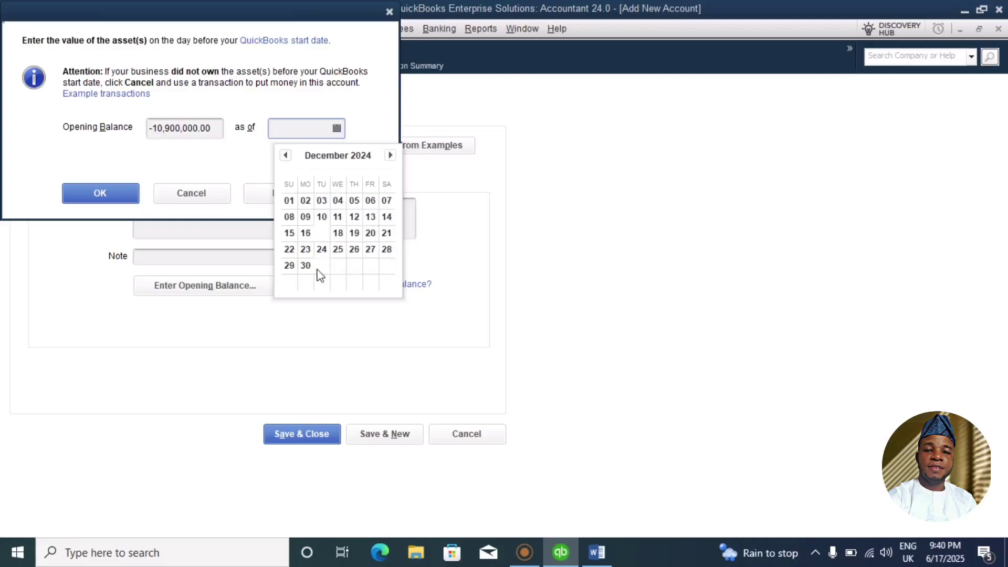
left_click(120, 193)
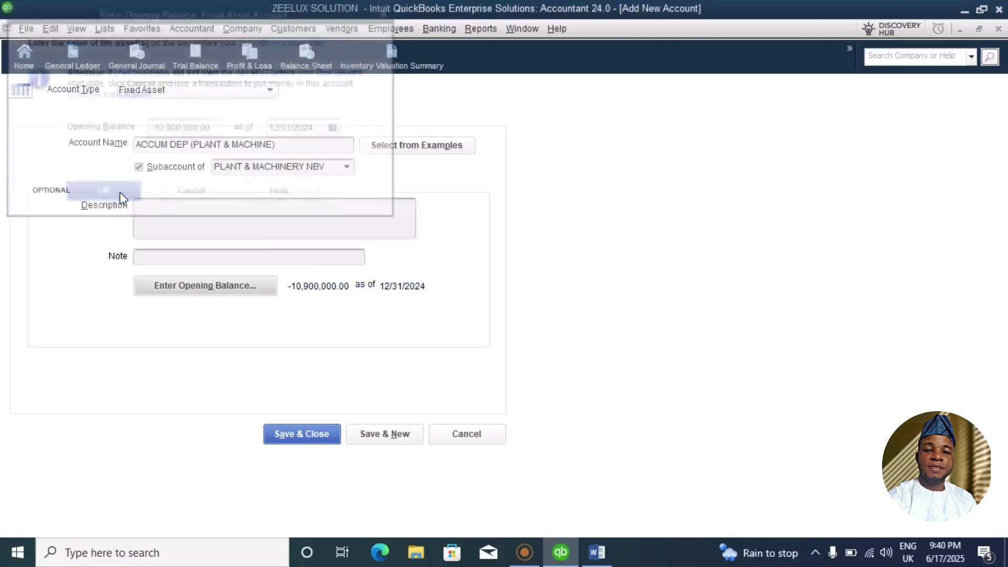
left_click(326, 436)
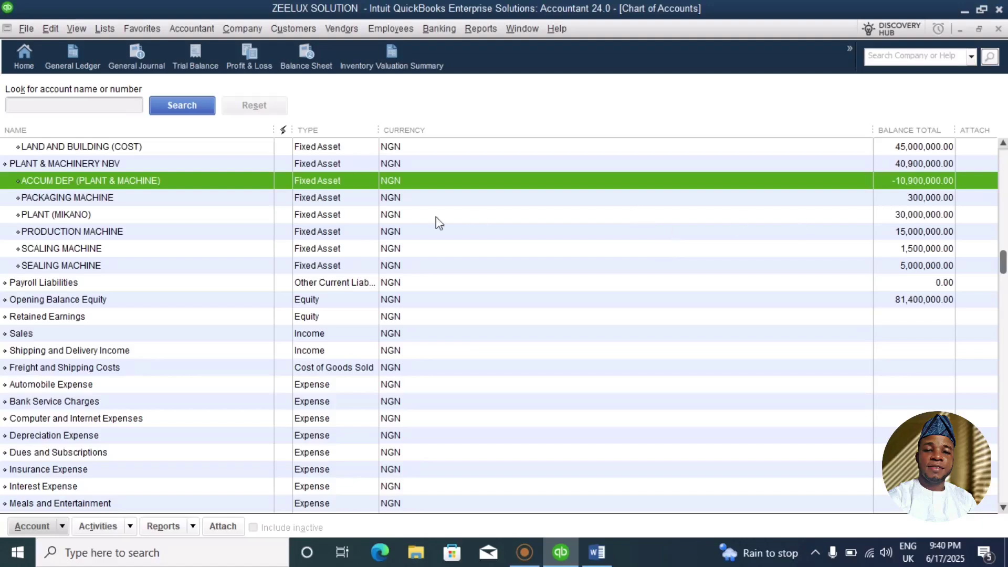
Review the Trial Balance report sorted by Total, and open the Balance Sheet report to check the plant and machinery accounts.
left_click(86, 165)
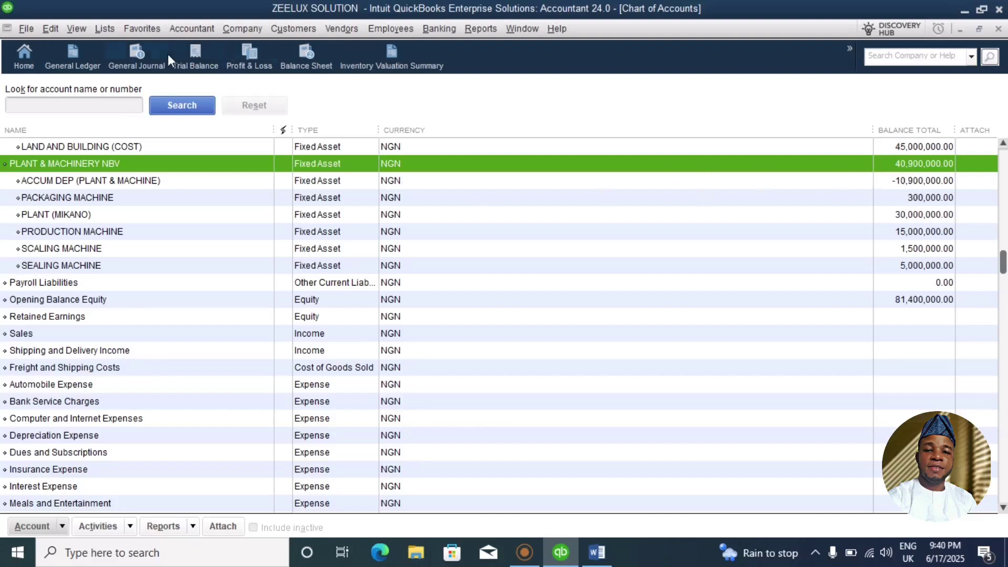
left_click(206, 56)
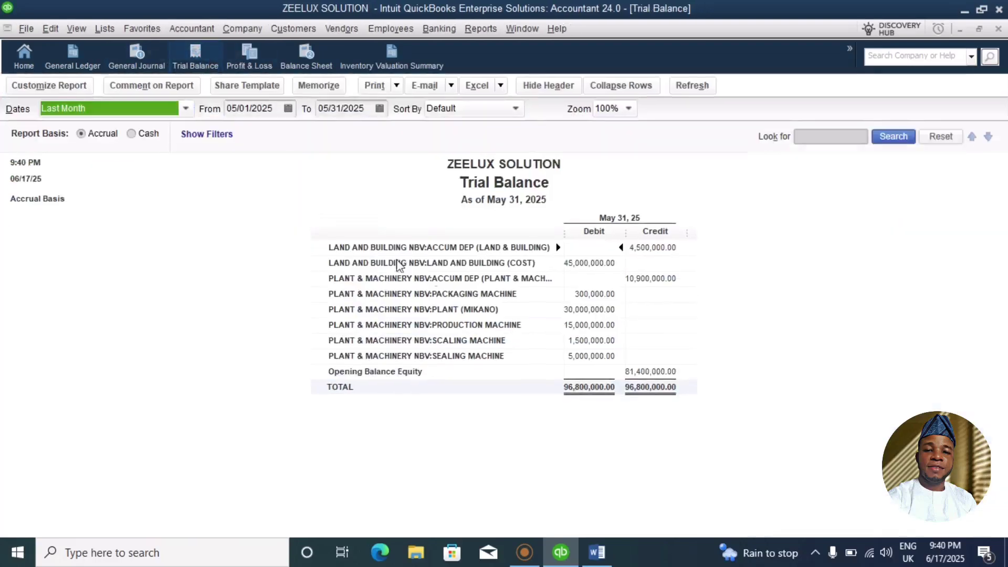
left_click(515, 108)
left_click(454, 149)
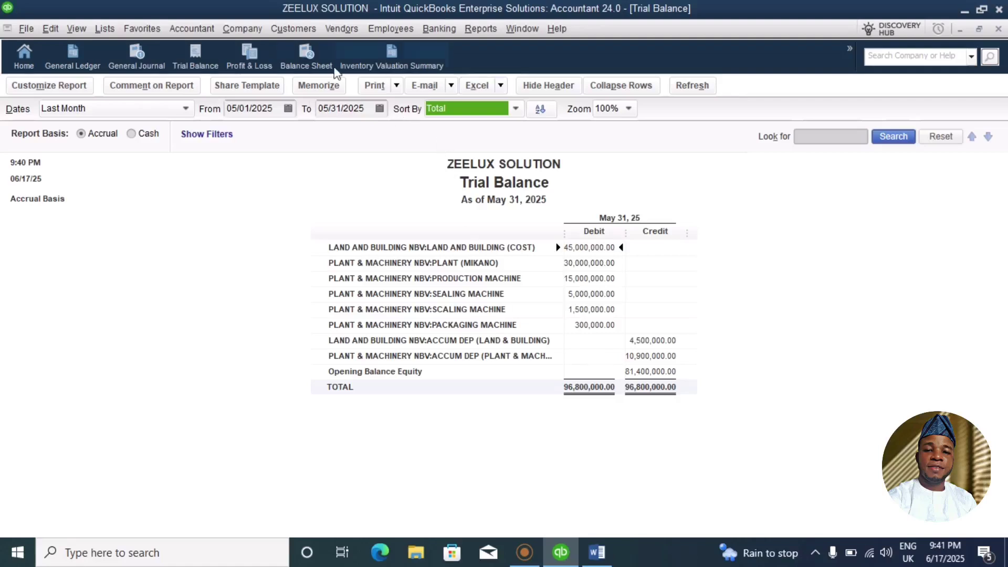
left_click(304, 61)
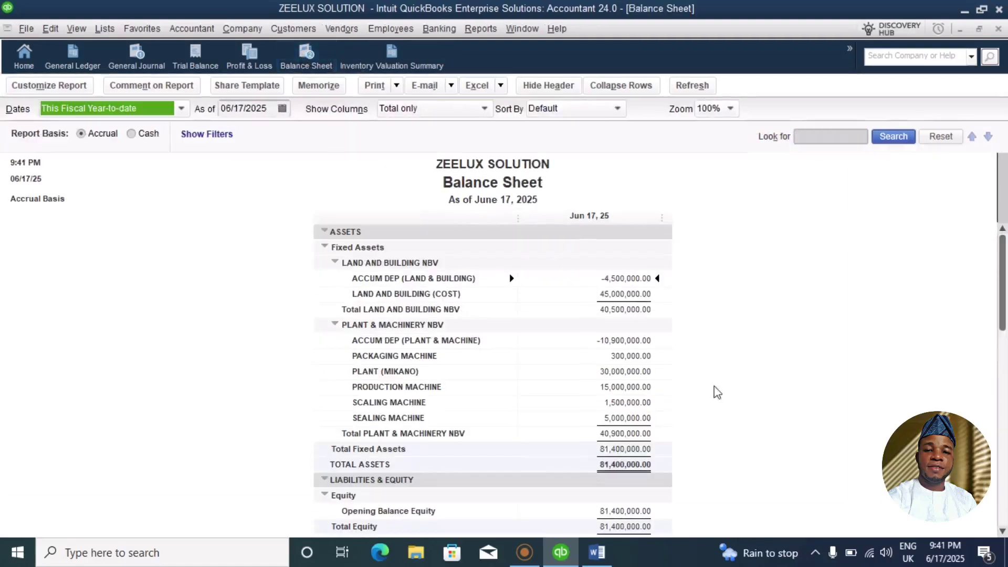